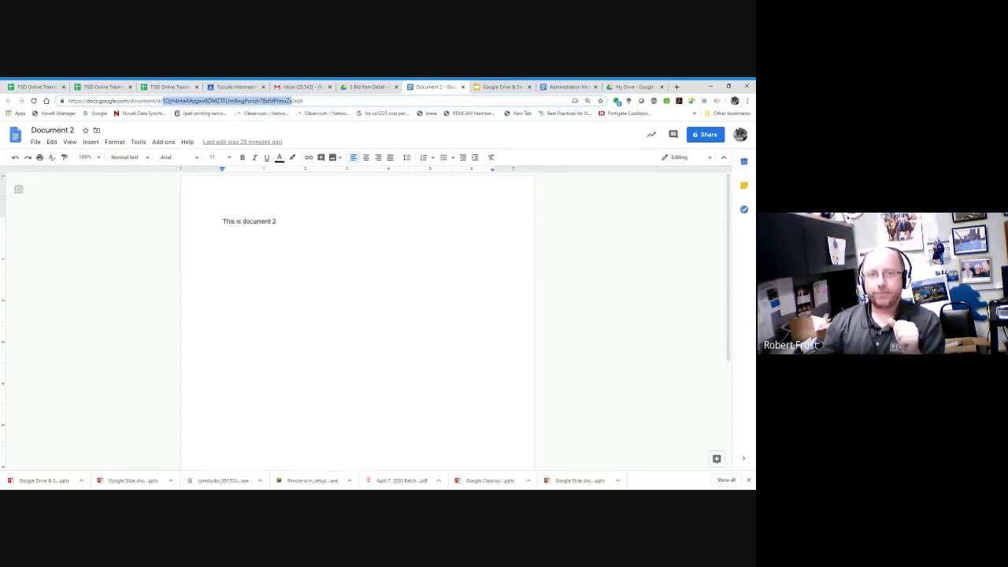
Step: Review the Advanced Sharing Settings and Broader Access slides, then return to the 3 Bid Item Detail folder
click(371, 86)
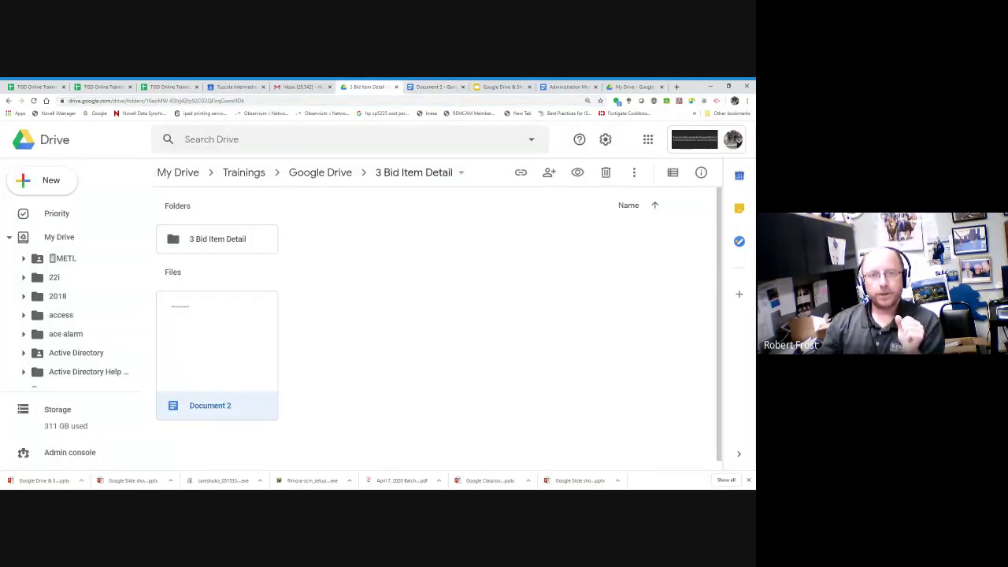
click(488, 88)
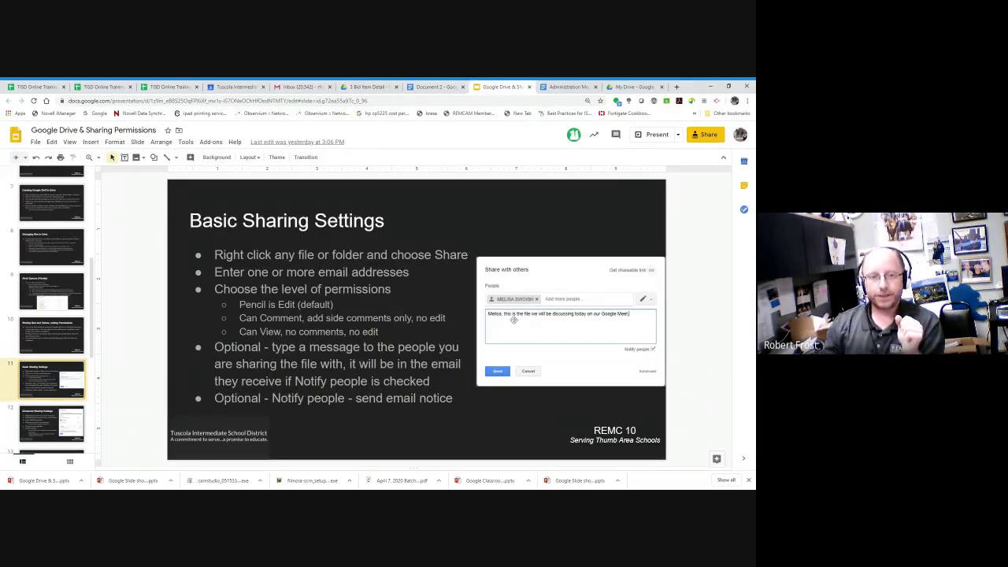
click(30, 422)
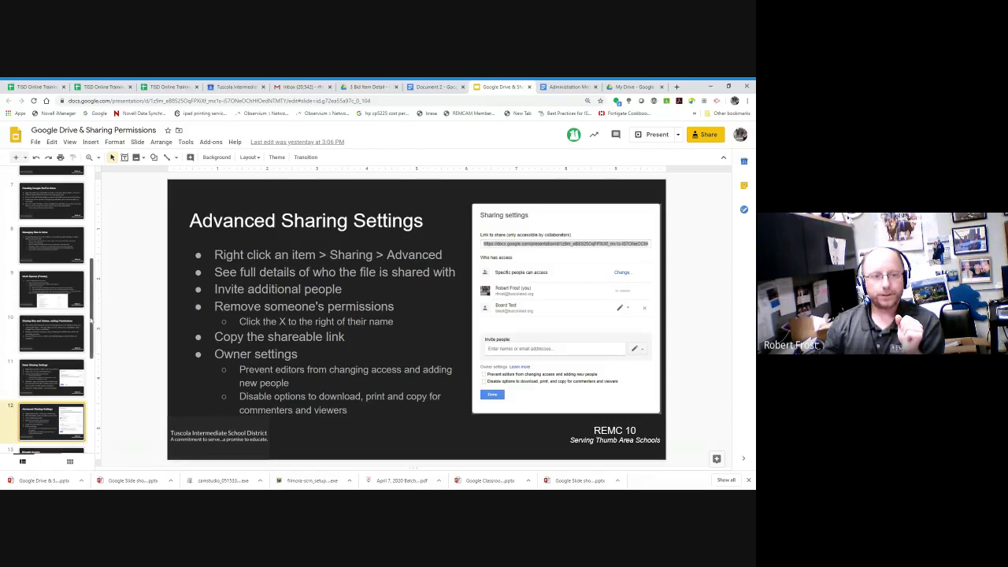
scroll(92, 321, down, 3)
click(69, 355)
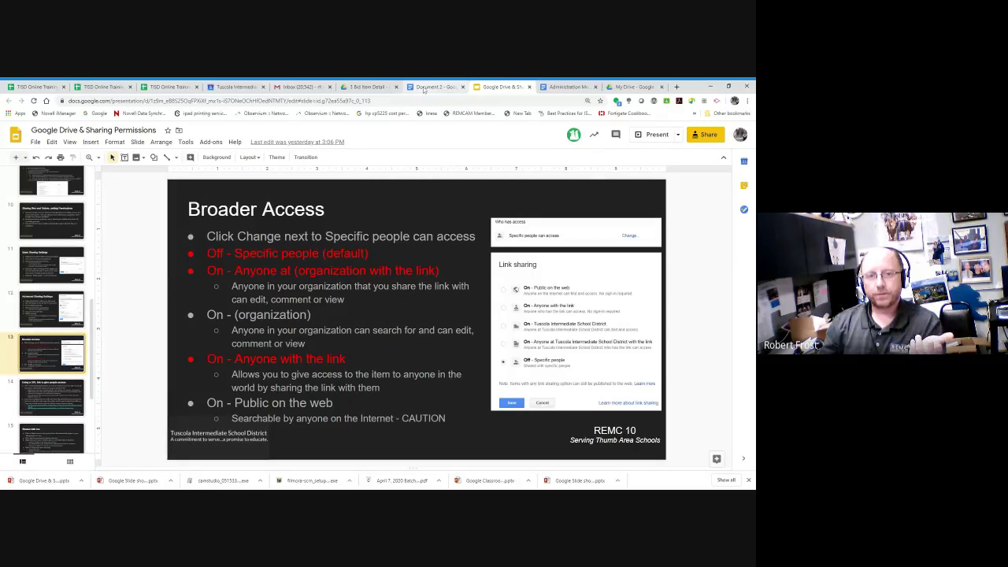
click(424, 88)
click(371, 87)
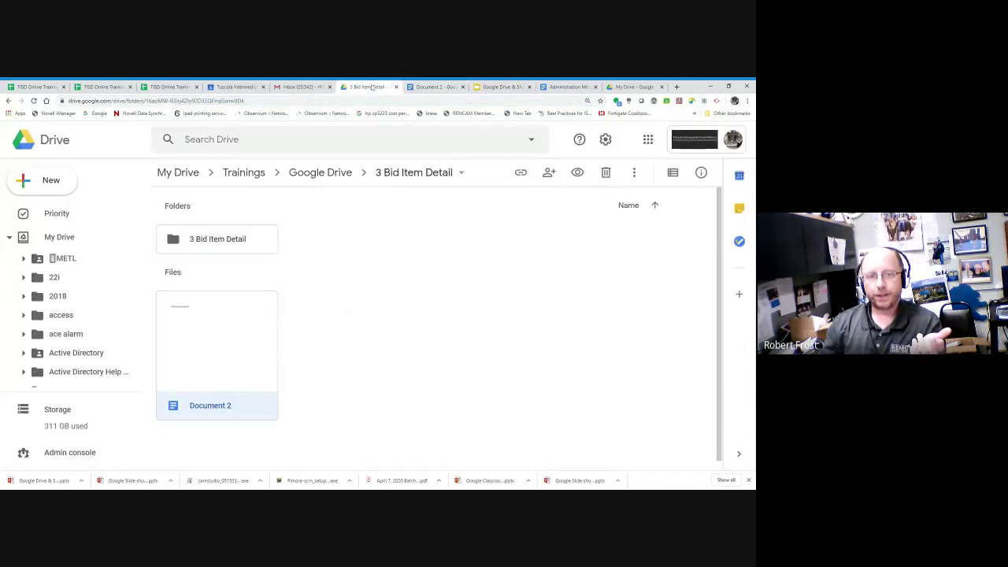
Step: Open Document 2's advanced sharing settings, currently 'Private - Only you can access'
right_click(242, 330)
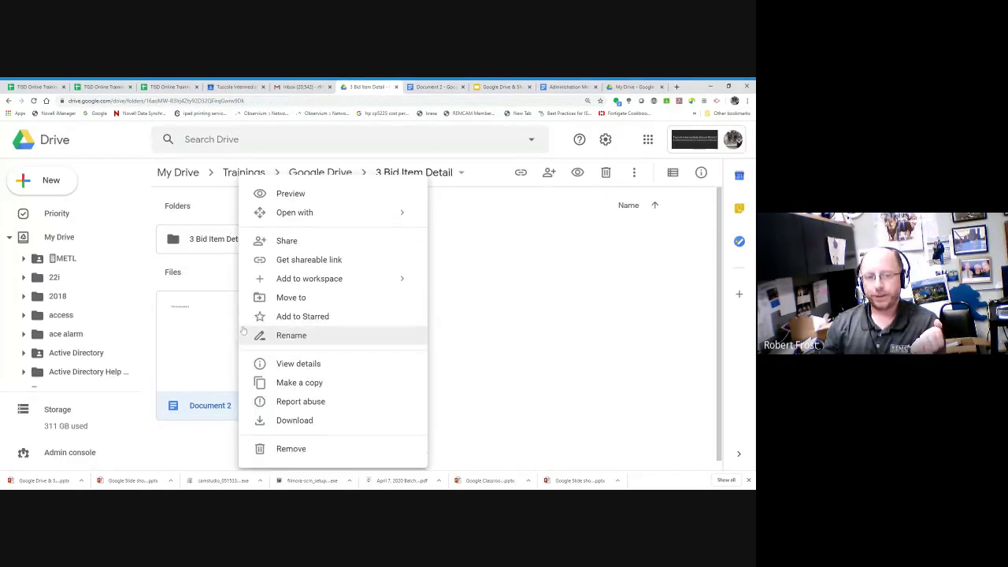
click(277, 242)
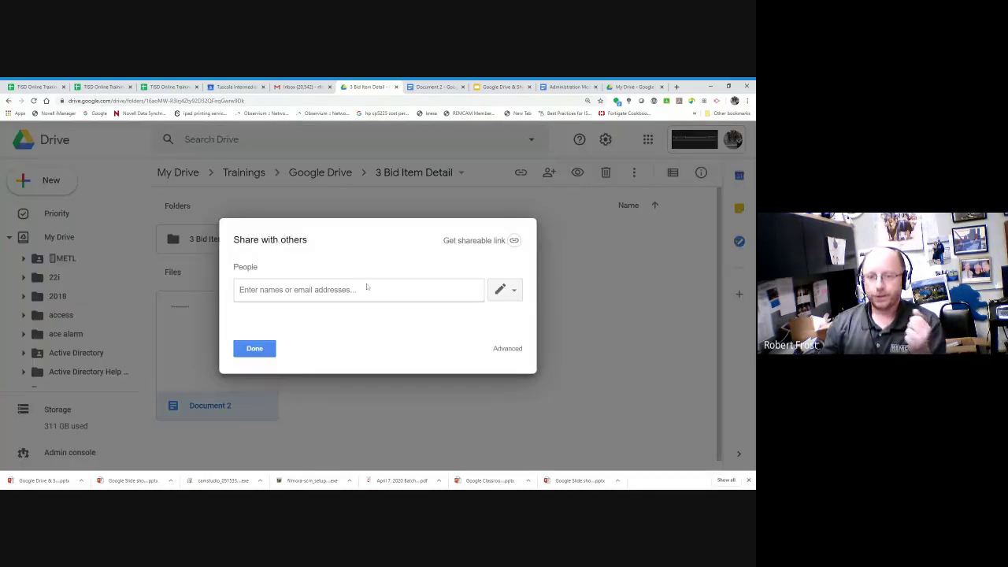
click(507, 349)
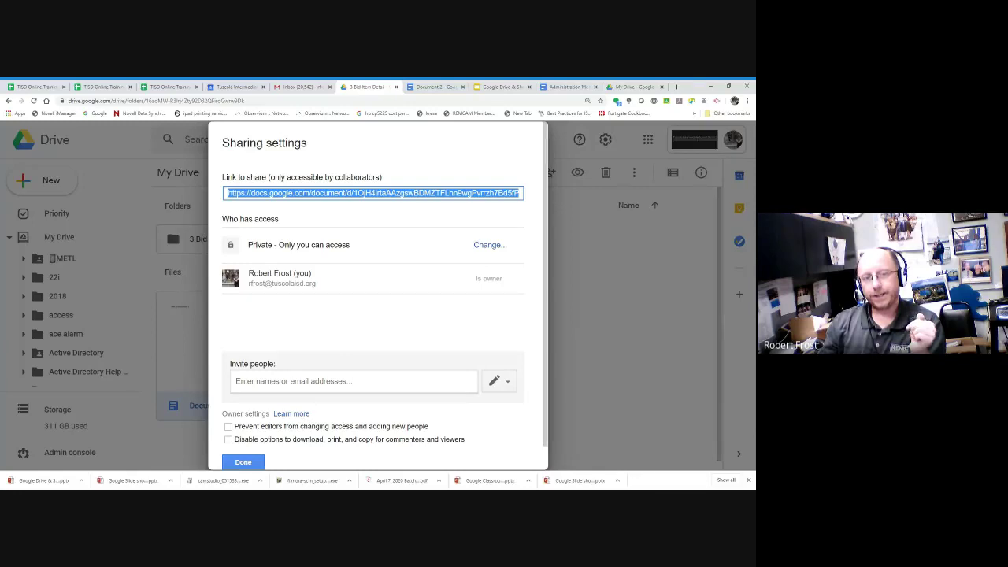
drag(247, 245, 359, 252)
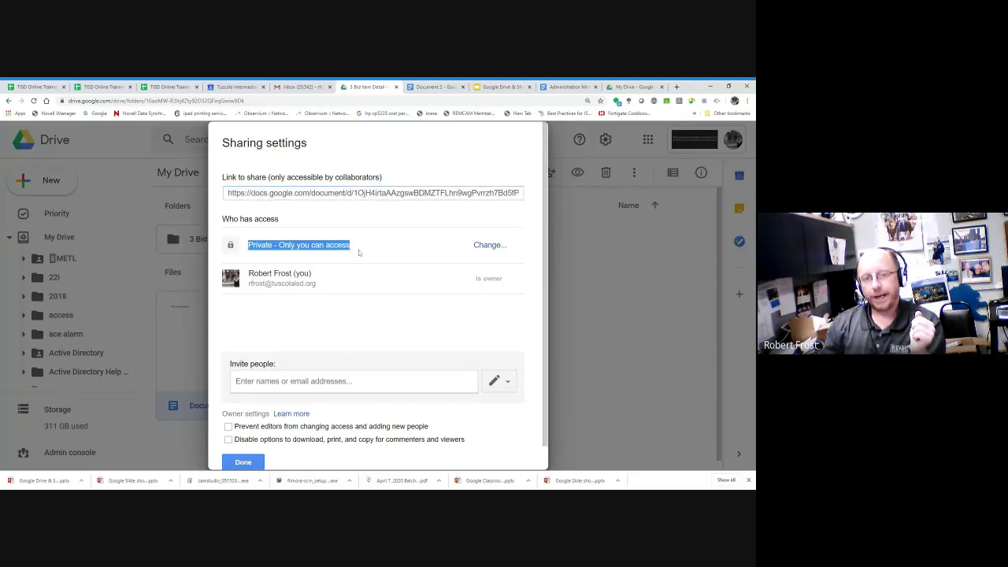
Step: Add a colleague to Document 2 without sending a notification email
click(331, 381)
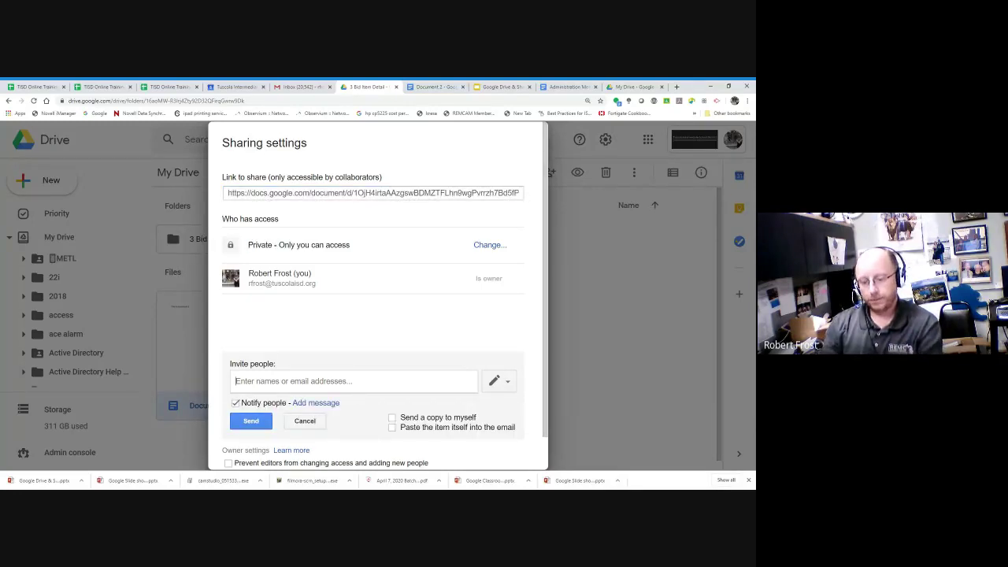
text(msw)
key(Return)
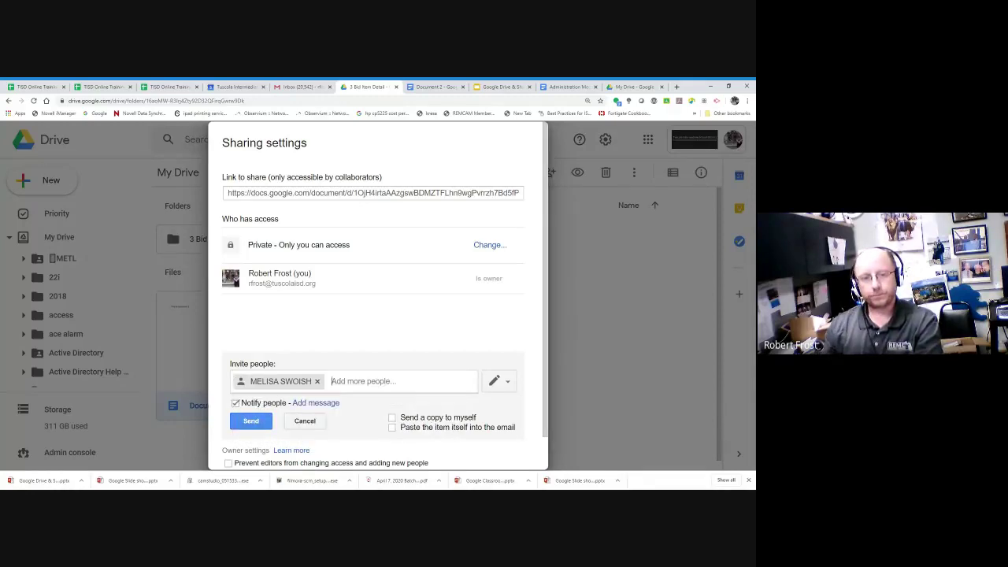
click(246, 402)
click(251, 422)
click(260, 322)
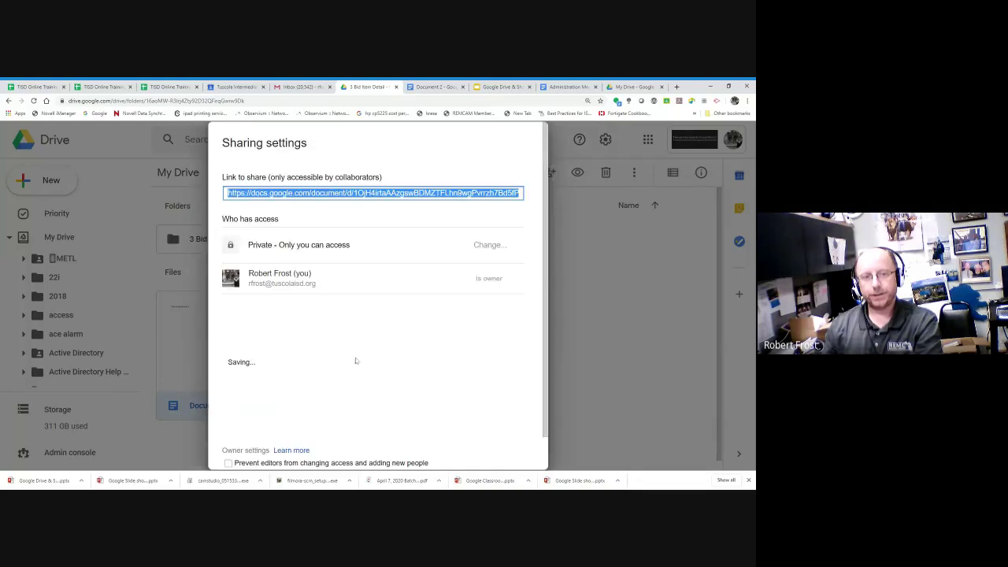
drag(247, 247, 345, 247)
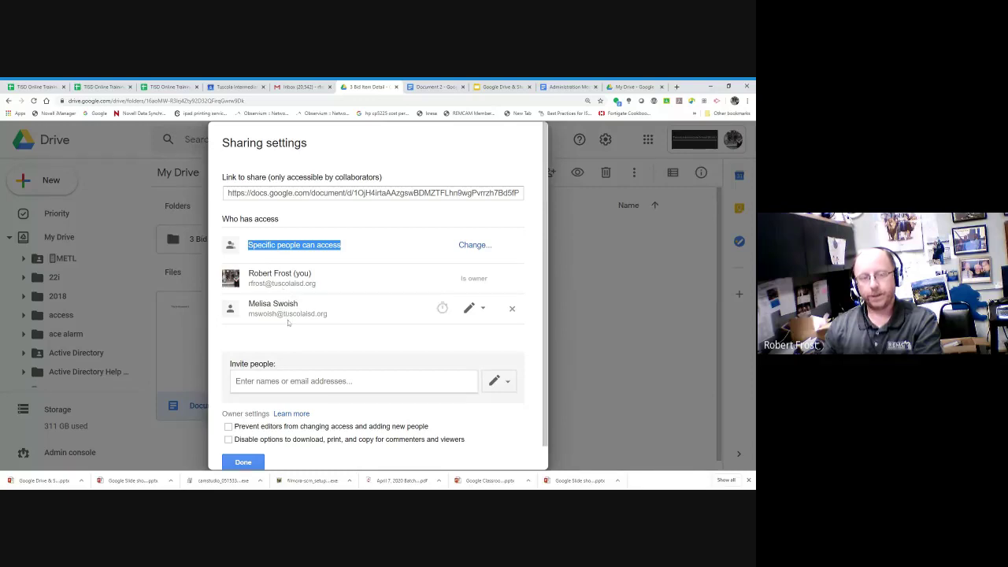
Step: Choose link sharing 'On - Tuscola Intermediate School District' with Can view access for Document 2
click(475, 245)
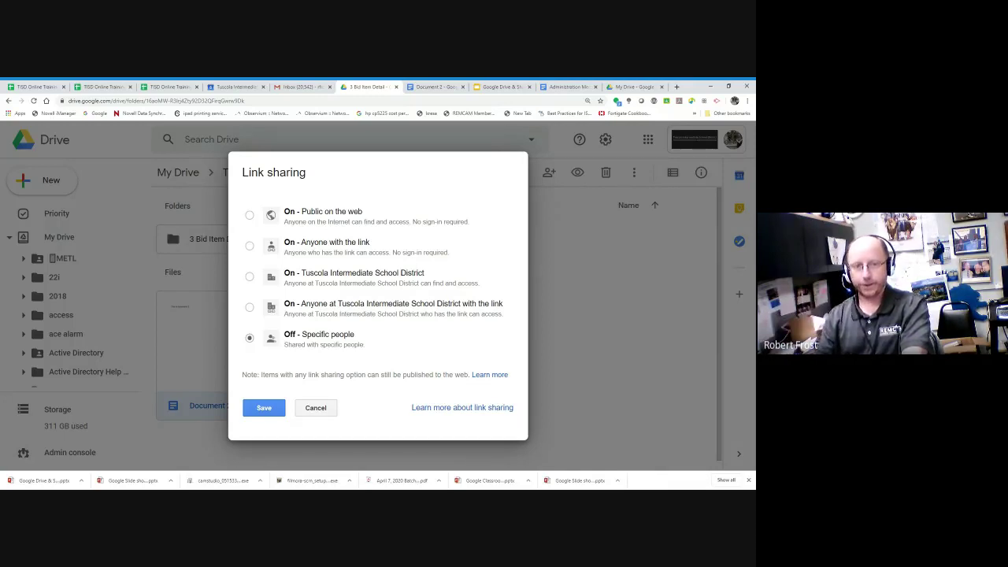
click(250, 308)
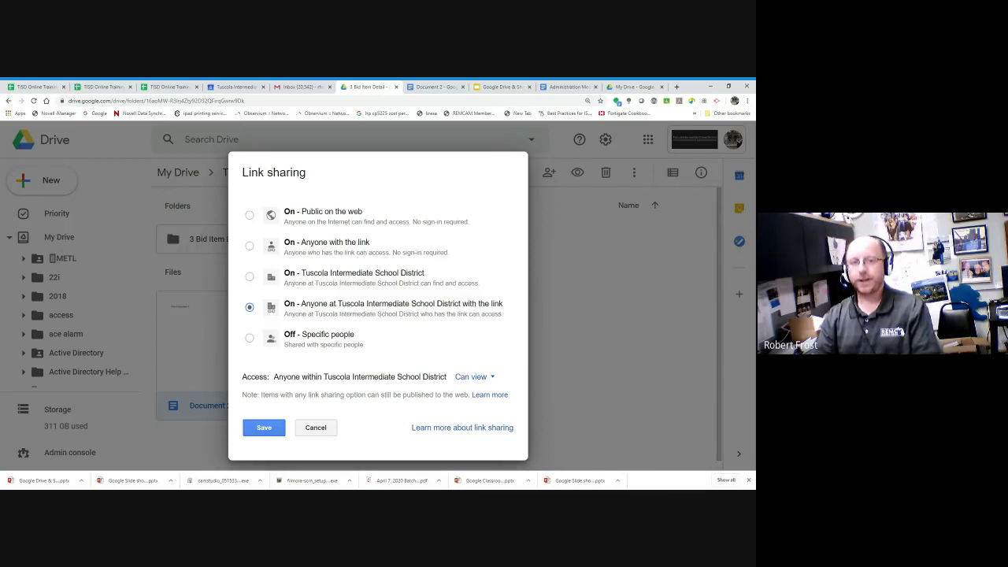
click(473, 376)
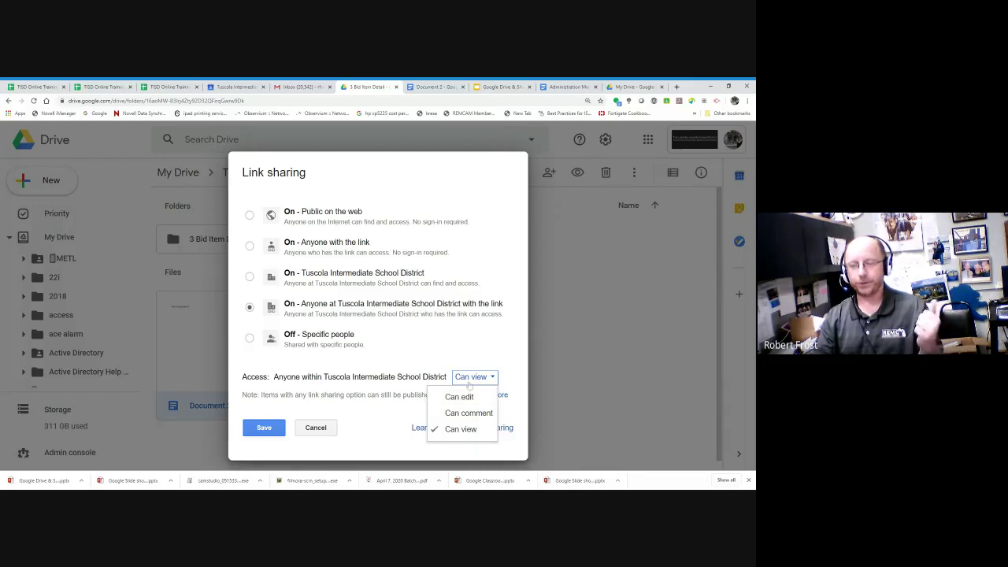
click(387, 343)
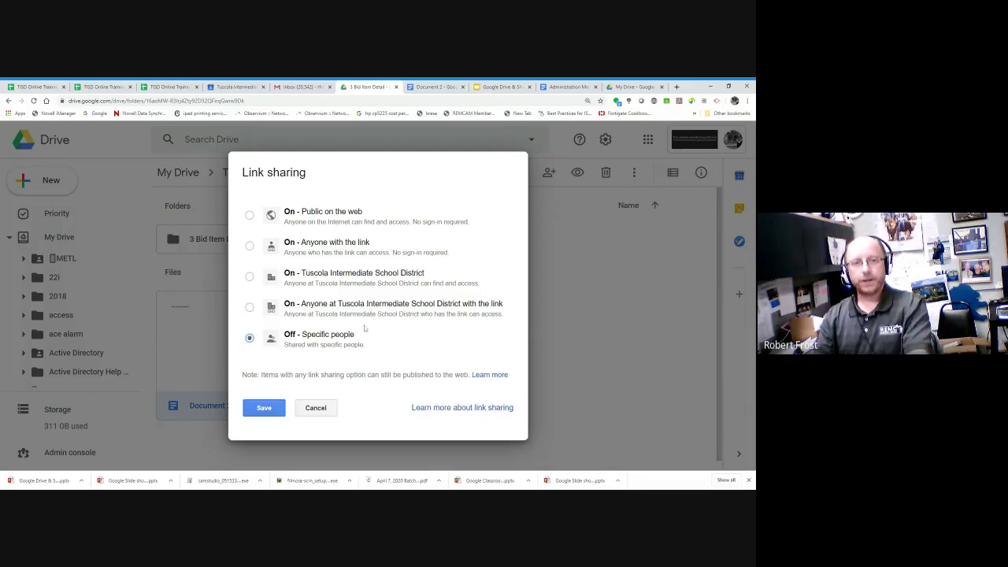
click(250, 278)
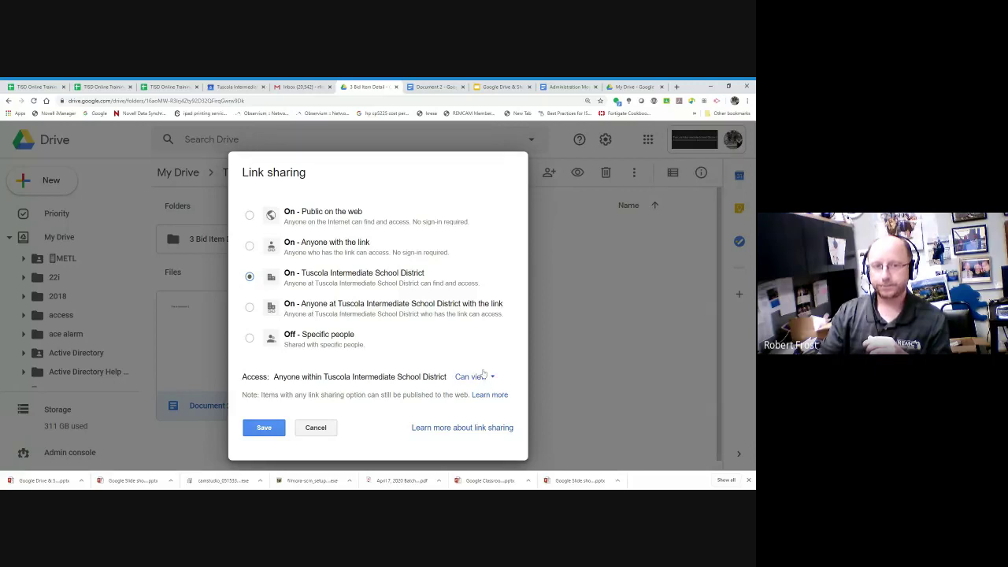
Step: Change Document 2's link sharing to anyone with the link can view and save it
click(250, 247)
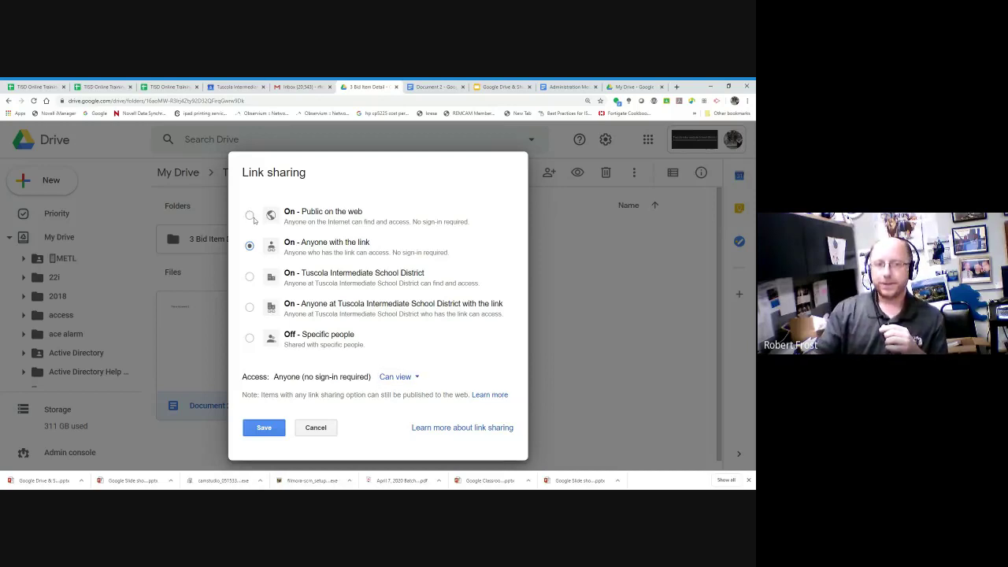
click(337, 224)
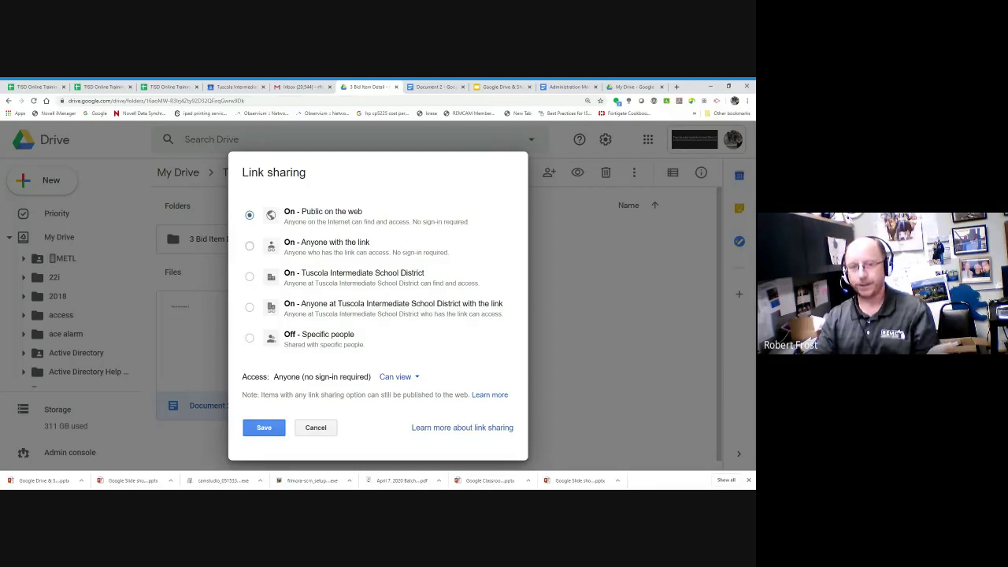
click(250, 247)
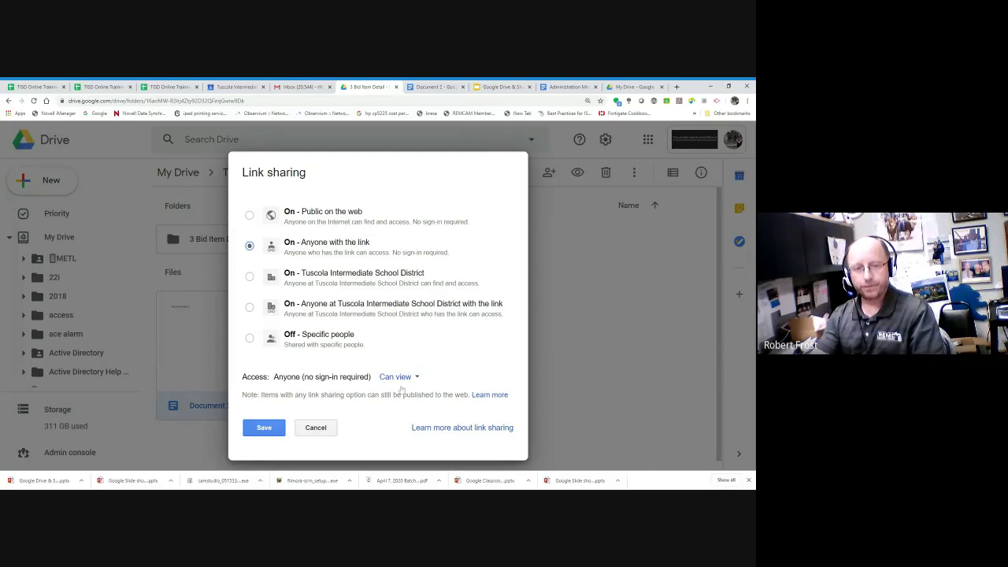
click(269, 429)
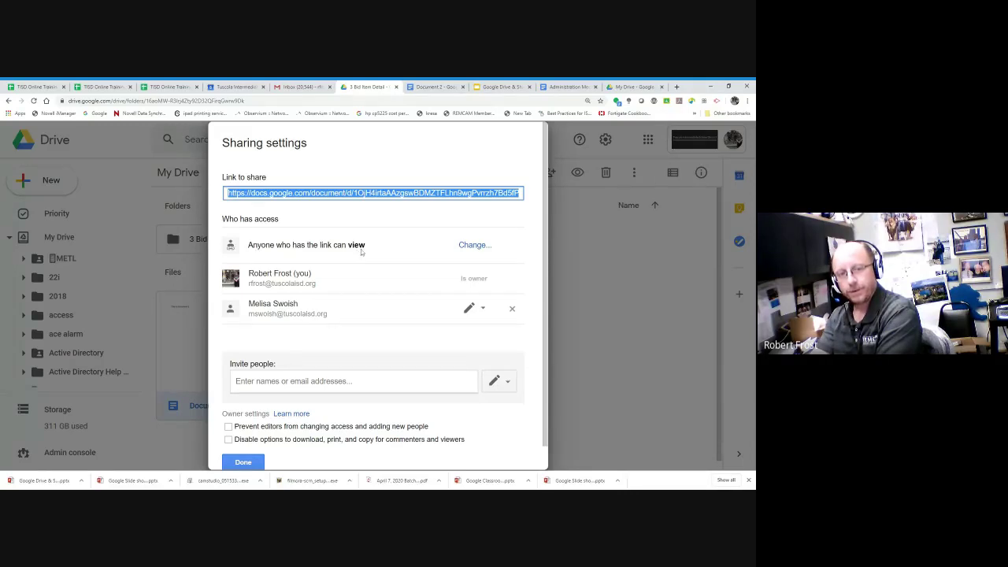
Step: Close the sharing settings and copy Document 2's shareable link
mouse_move(333, 294)
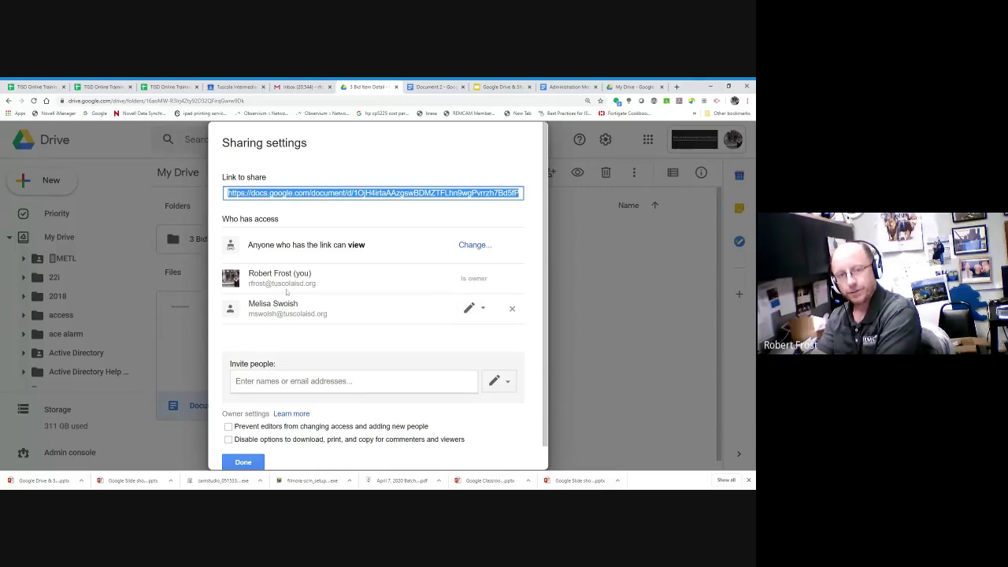
mouse_move(303, 309)
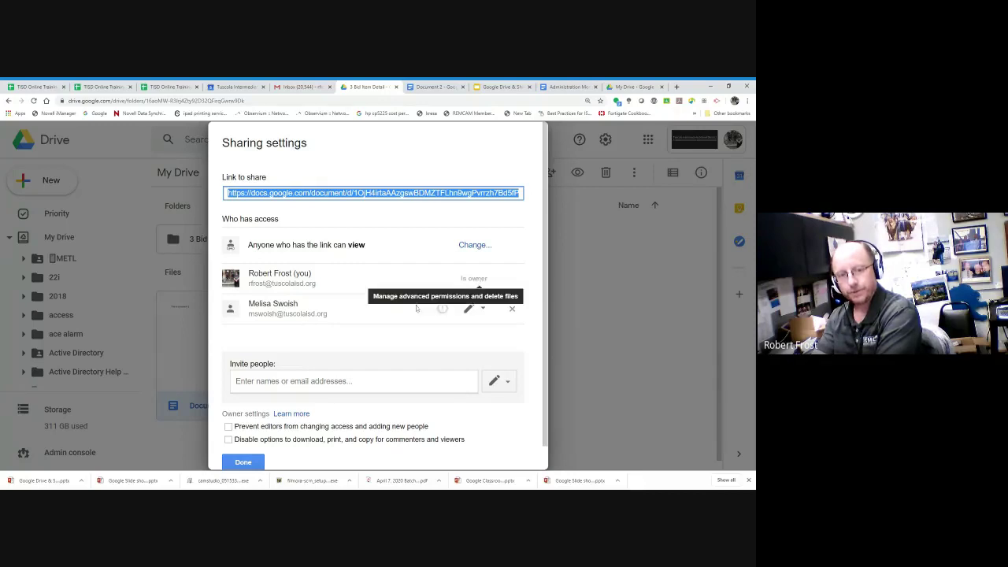
click(258, 462)
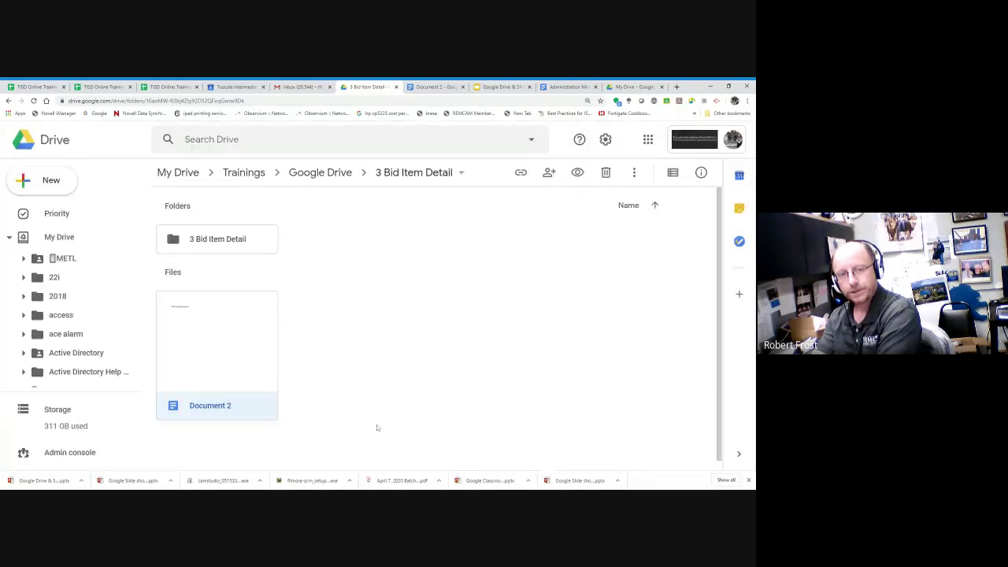
right_click(222, 346)
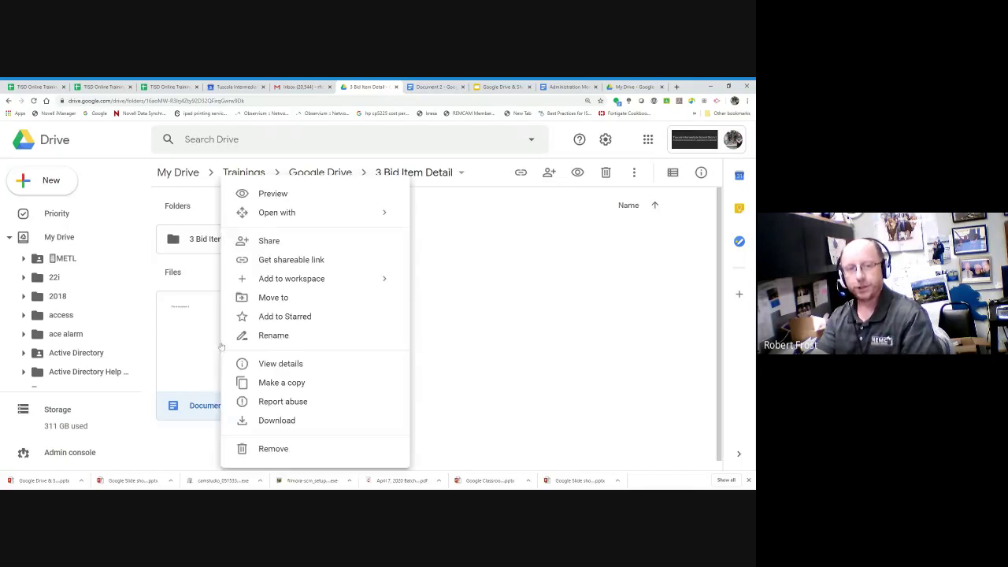
click(276, 261)
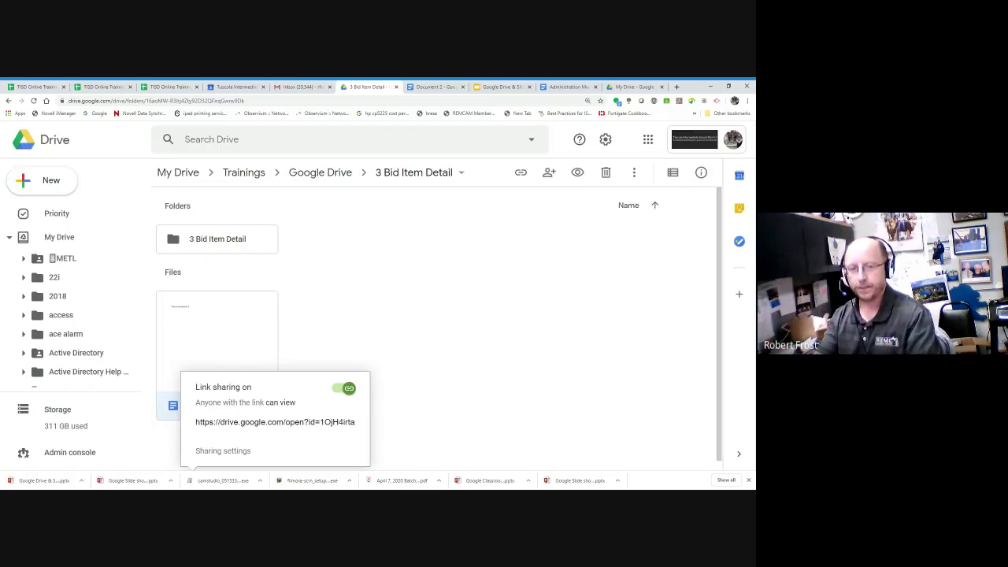
click(464, 315)
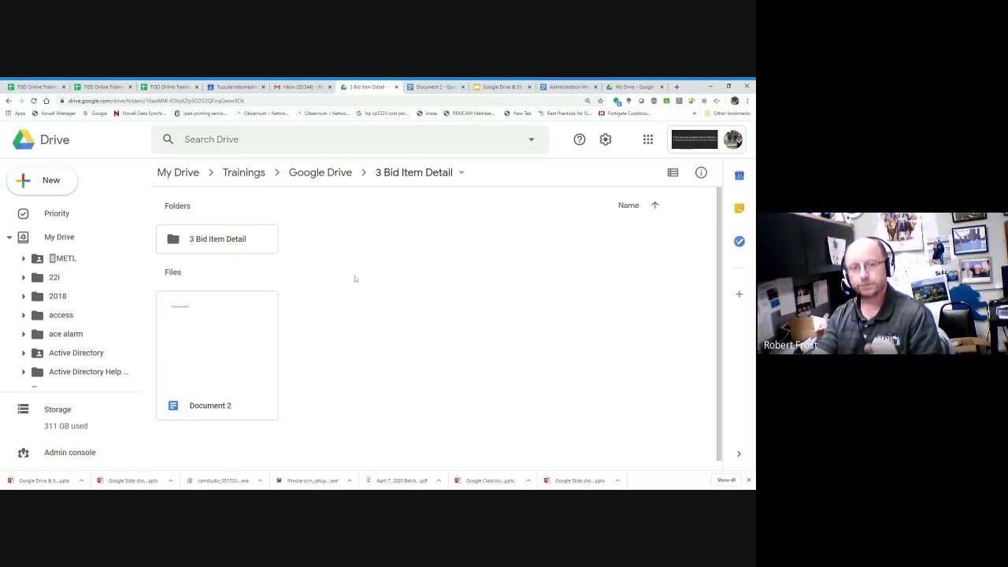
Step: Bring up Document 2's Share with others dialog showing its view-only link
click(190, 316)
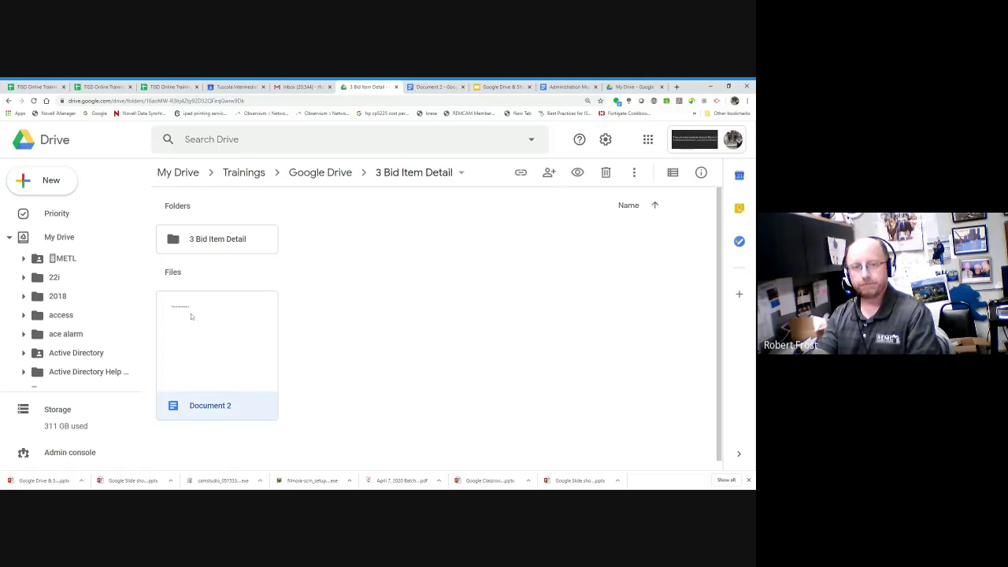
right_click(191, 313)
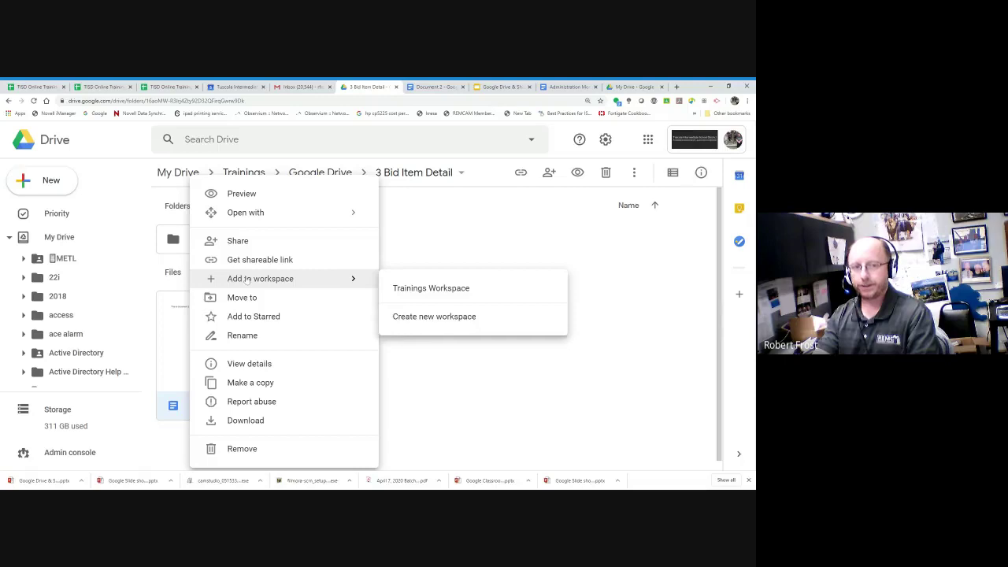
click(239, 242)
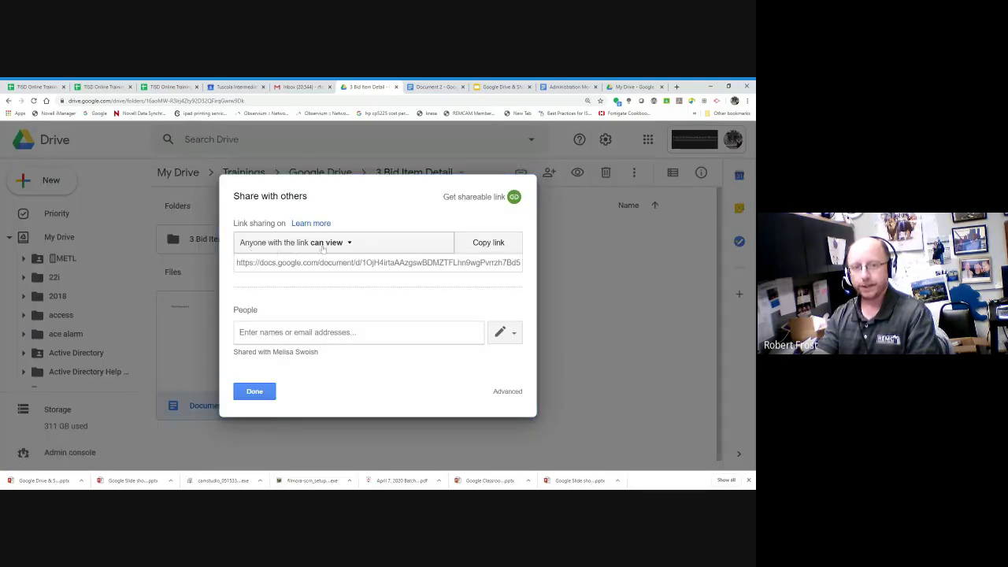
Step: Copy Document 2's view-only share link and close the dialog
click(488, 242)
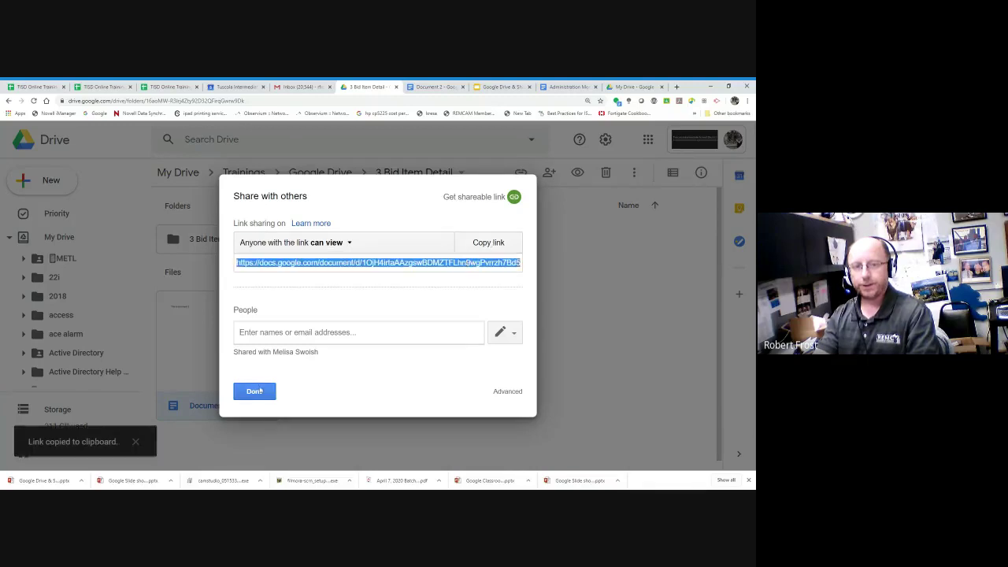
click(254, 392)
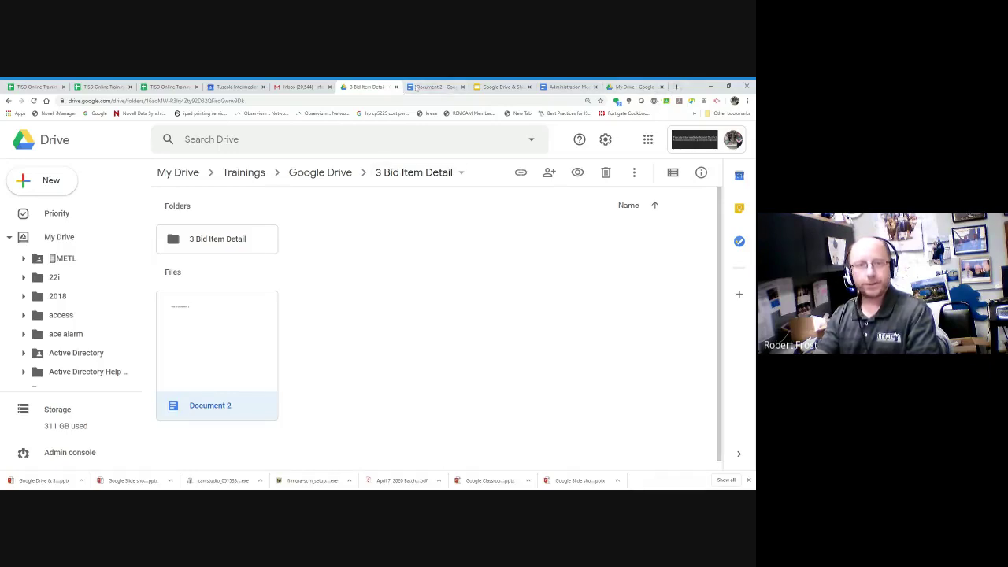
Step: Replace Document 2's 'This is document 2' text with the pasted share link
click(432, 88)
click(176, 227)
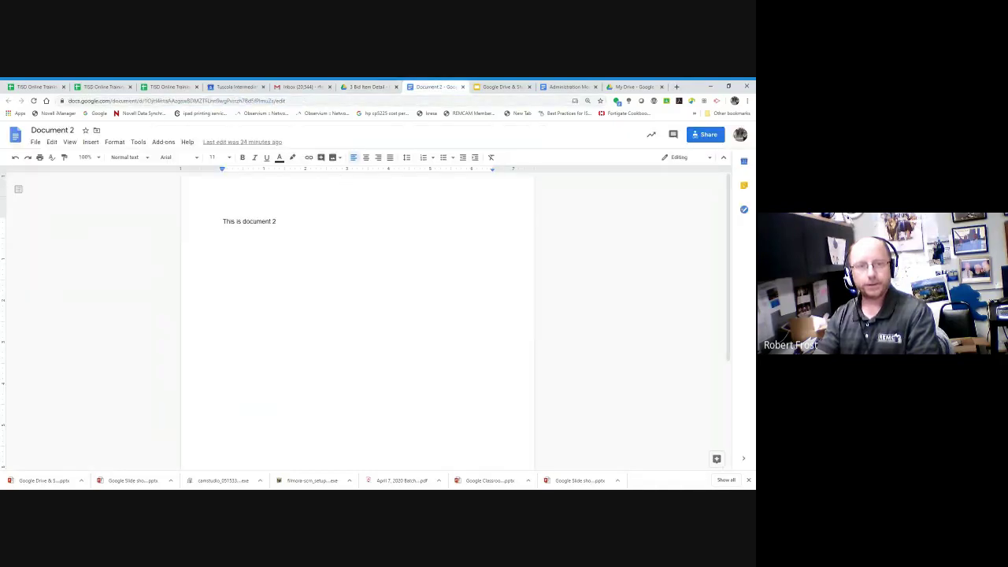
key(ctrl+a)
key(Delete)
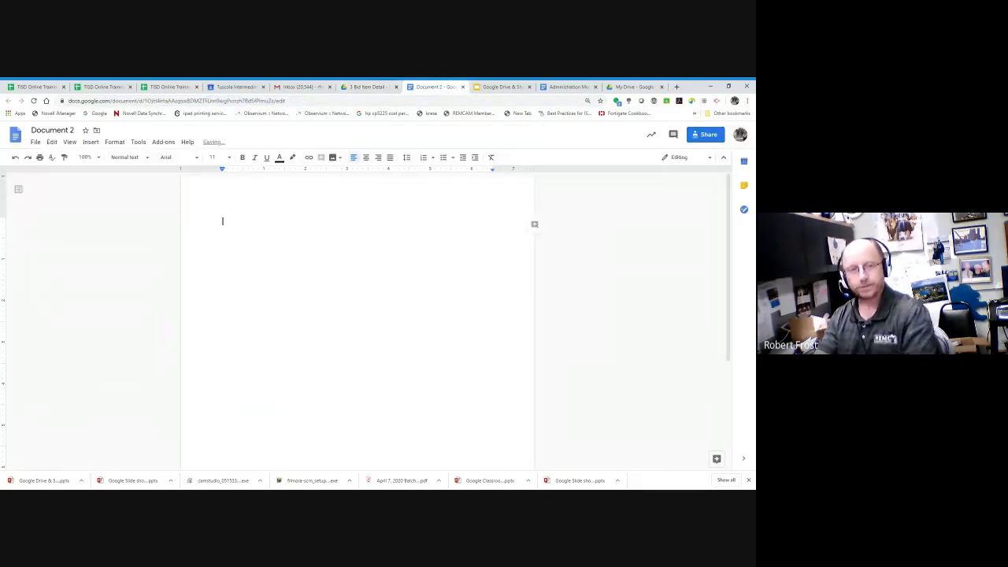
right_click(276, 217)
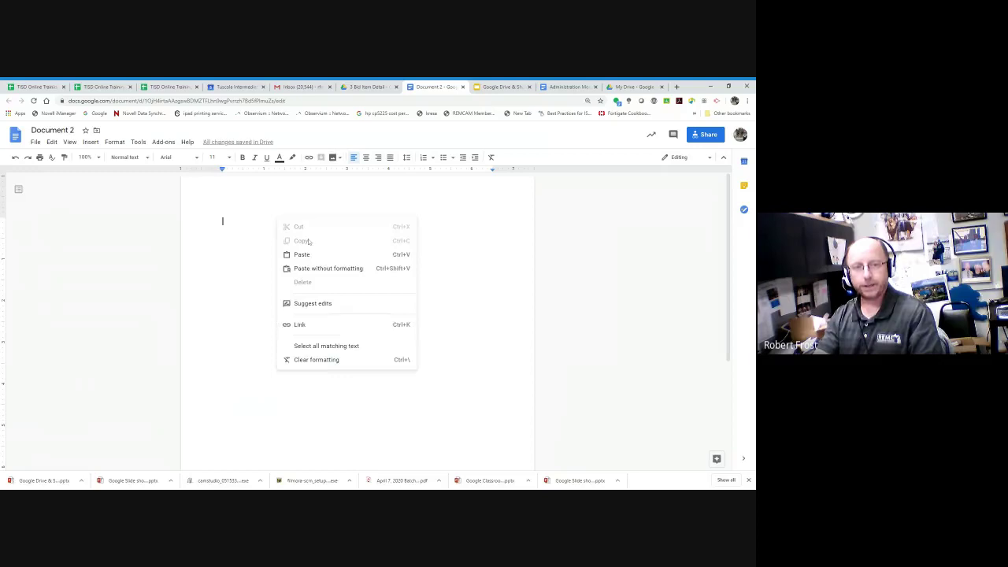
click(299, 254)
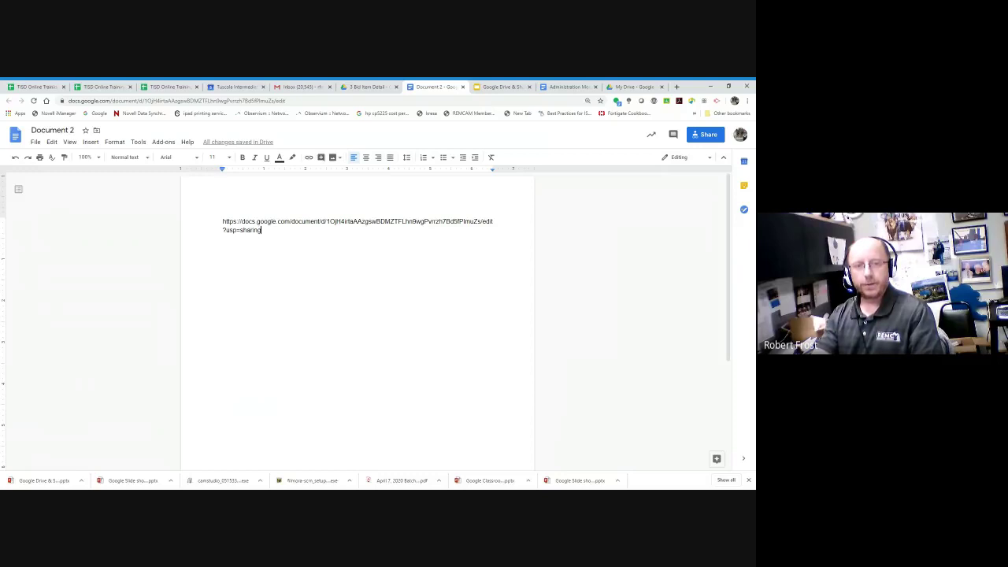
Step: Inspect the link's document ID up close, then select the whole link paragraph
drag(326, 221, 481, 222)
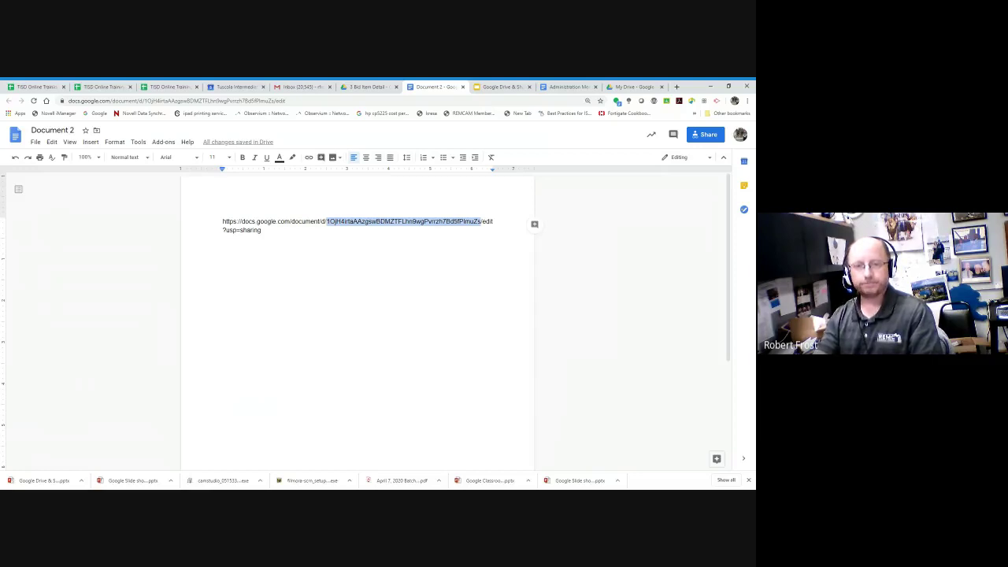
key(ctrl+plus)
key(ctrl+plus)
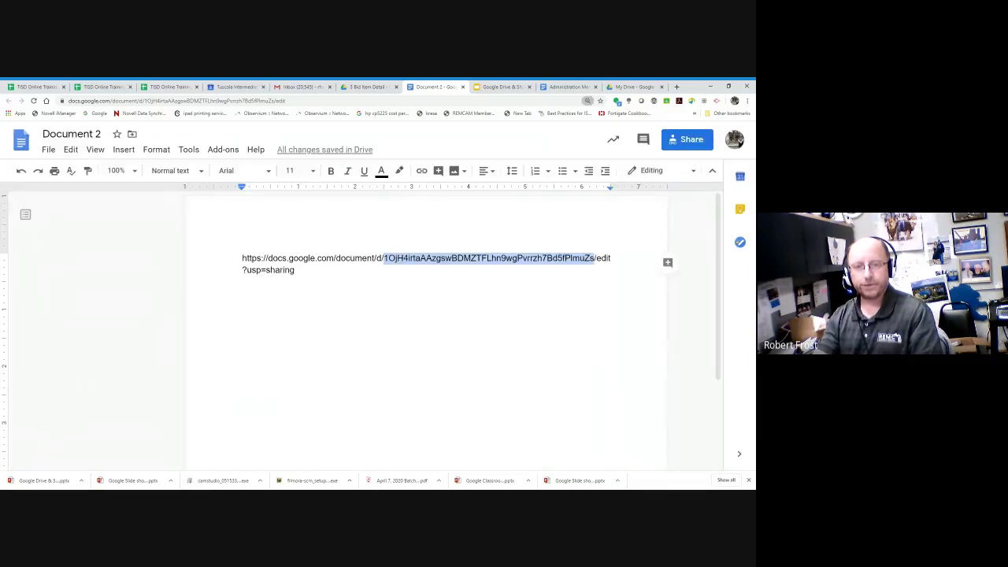
key(ctrl+plus)
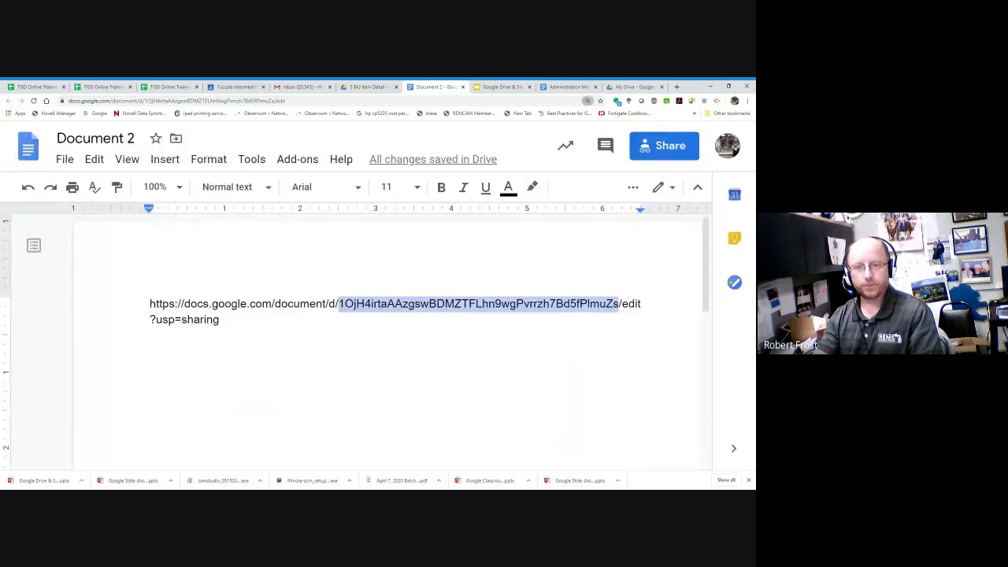
key(ctrl+plus)
key(ctrl+plus)
key(ctrl+plus)
key(ctrl+plus)
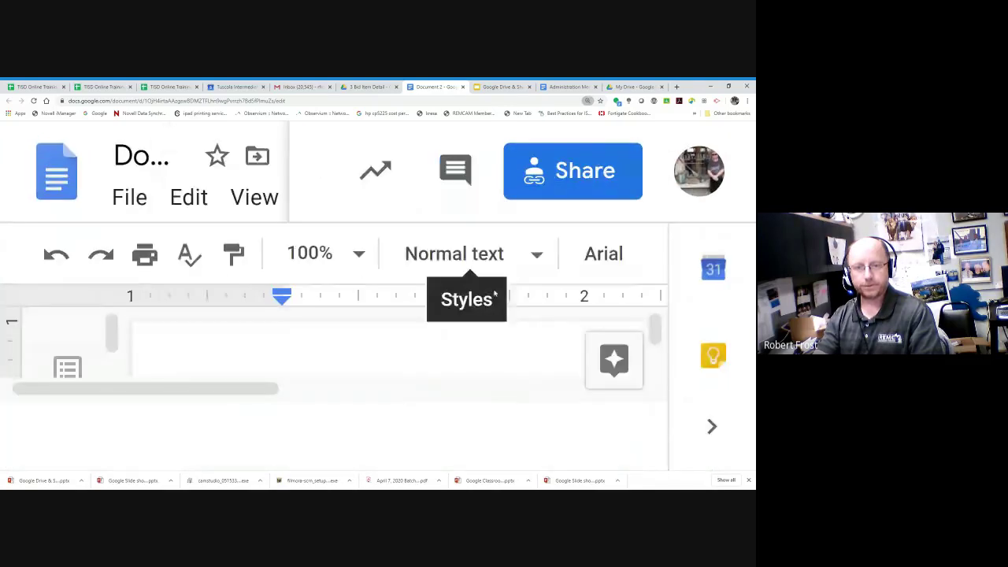
key(ctrl+minus)
key(ctrl+minus)
key(ctrl+minus)
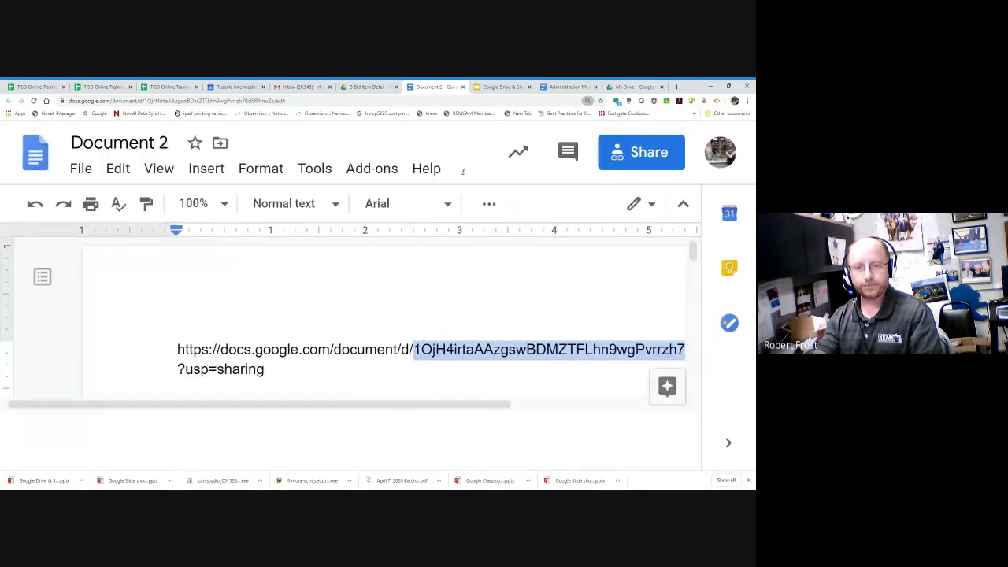
key(ctrl+minus)
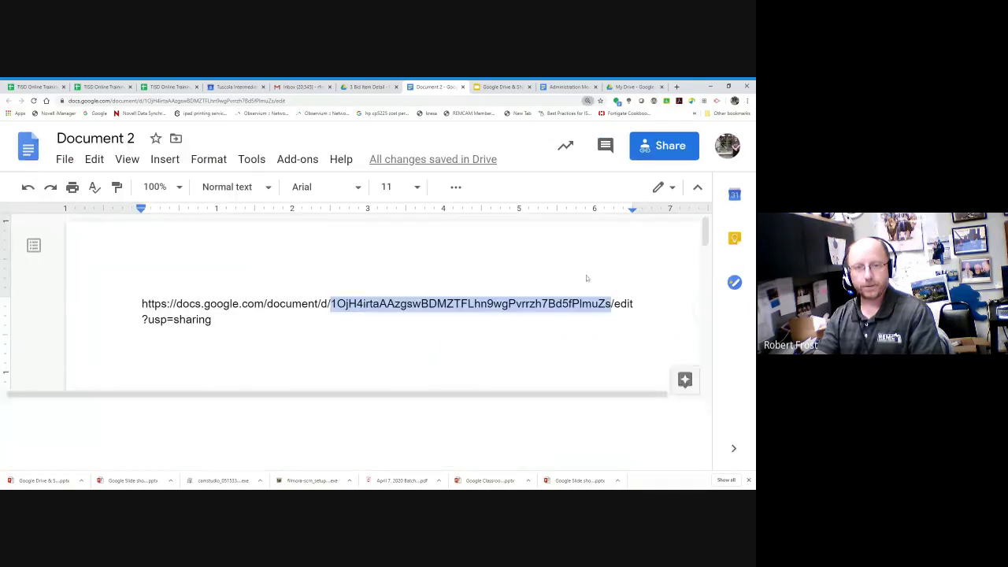
click(418, 190)
click(211, 319)
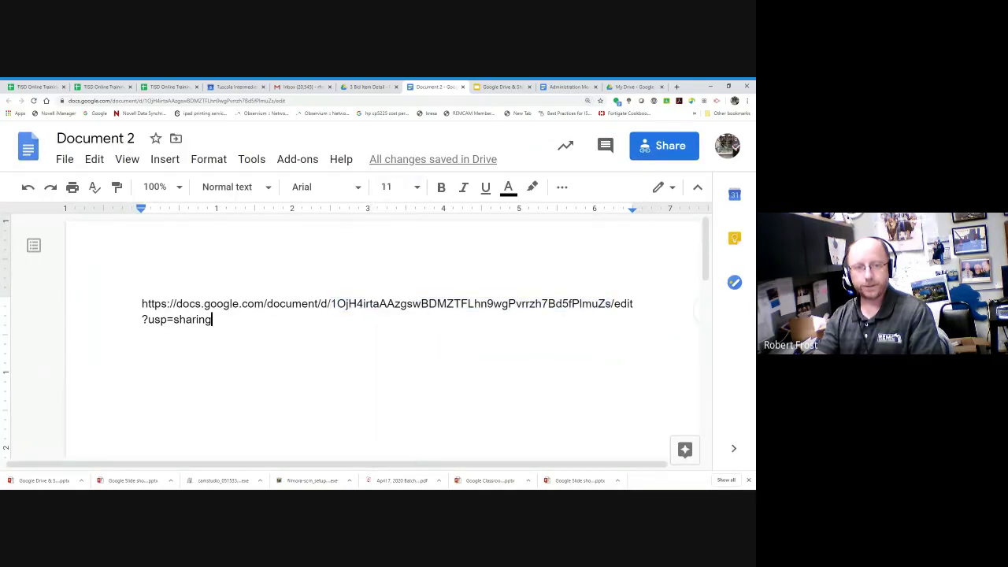
key(ctrl+a)
Step: Set the link's font size to 18 pt
click(417, 186)
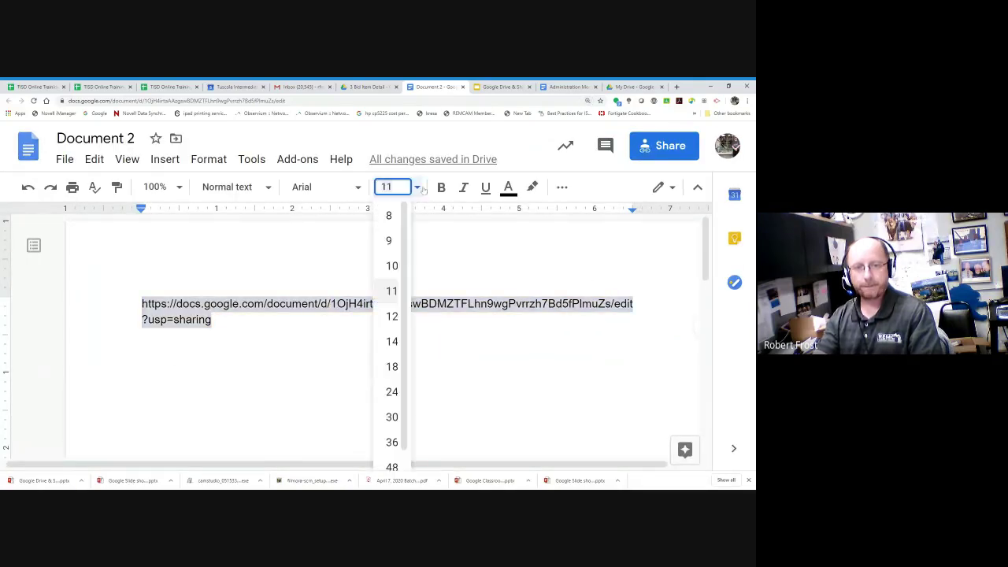
click(391, 366)
click(432, 334)
click(451, 308)
shift+click(427, 334)
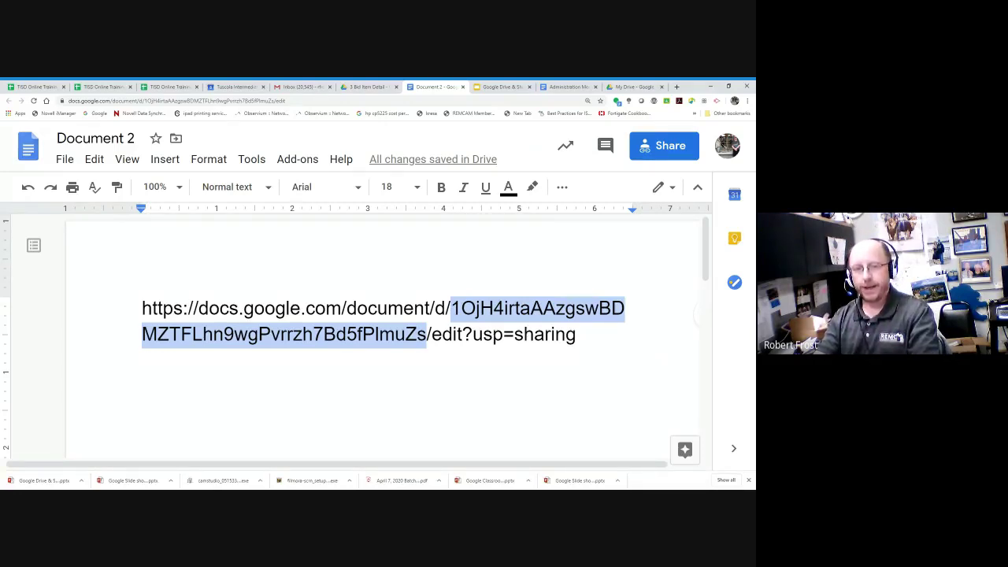
Step: Replace 'edit?usp=sharing' with 'copy' in the link and select the edited URL
click(432, 334)
key(shift+Right)
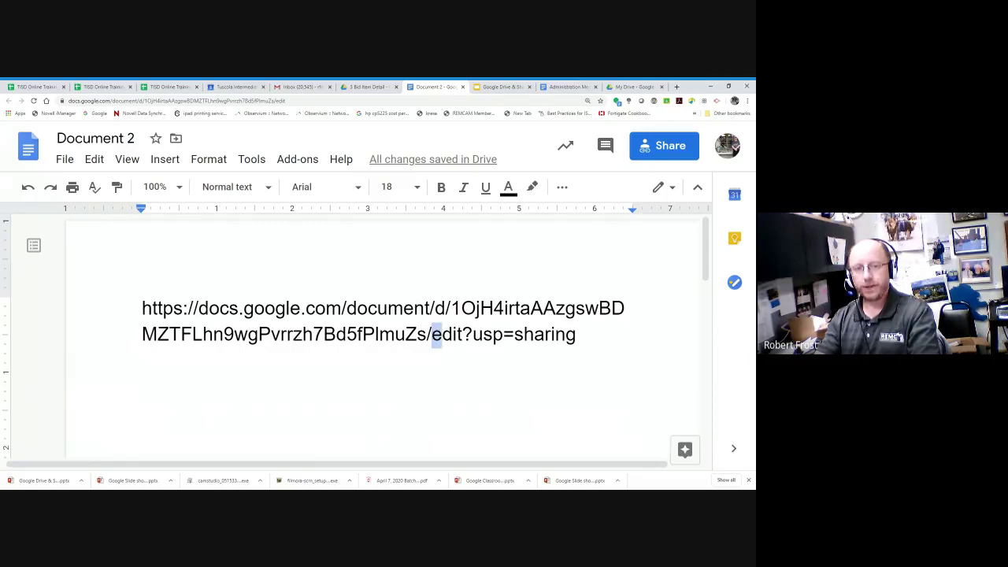
key(shift+Right)
key(shift+Right)
key(shift+Right)
key(shift+Right)
key(shift+Right)
key(shift+Right)
key(shift+Right)
key(shift+Right)
key(shift+Right)
key(shift+Right)
key(shift+Right)
key(shift+Right)
key(shift+Right)
key(shift+Right)
key(shift+Right)
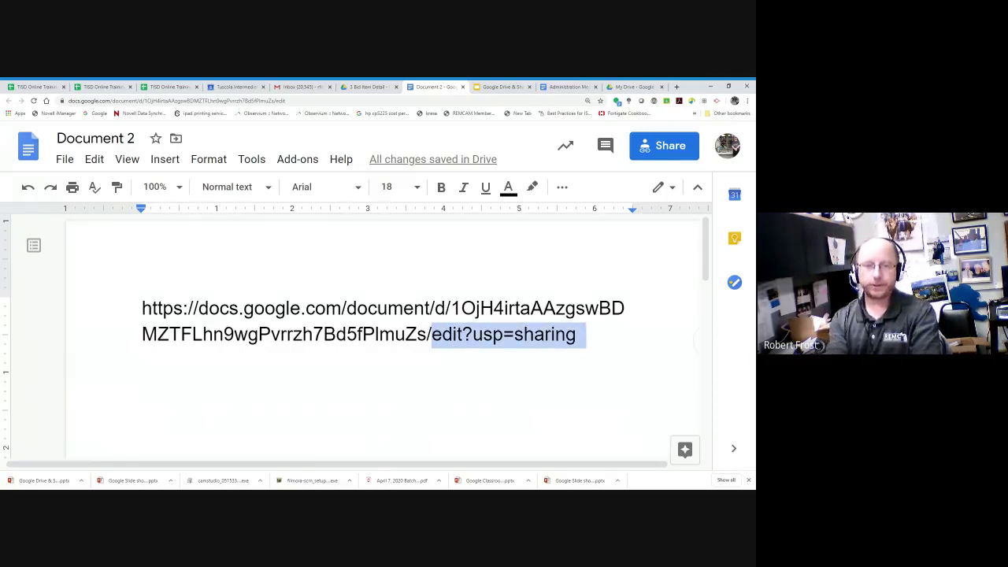
text(copy)
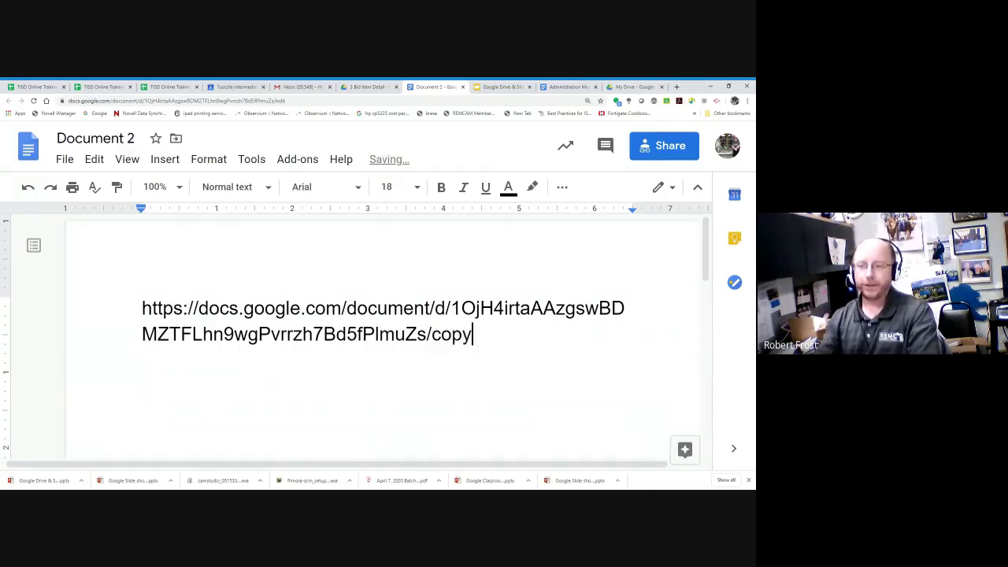
key(shift+Left)
key(shift+Left)
key(shift+Left)
key(shift+Left)
key(shift+Left)
key(shift+Left)
key(shift+Left)
key(shift+Left)
key(shift+Up)
key(ctrl+shift+Left)
key(ctrl+shift+Left)
key(ctrl+shift+Left)
key(ctrl+shift+Left)
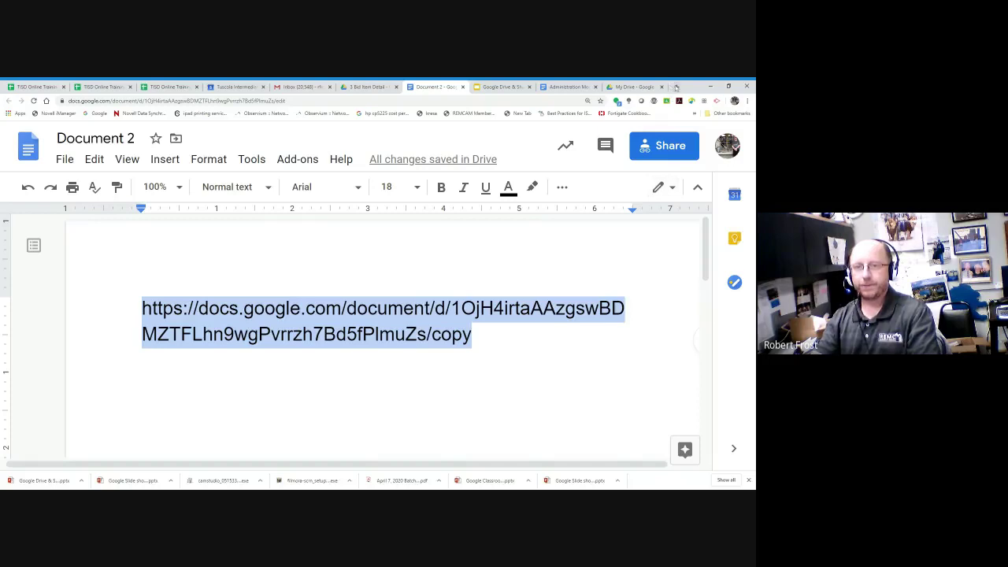
Step: Load the copied /copy URL in a new browser tab
click(676, 87)
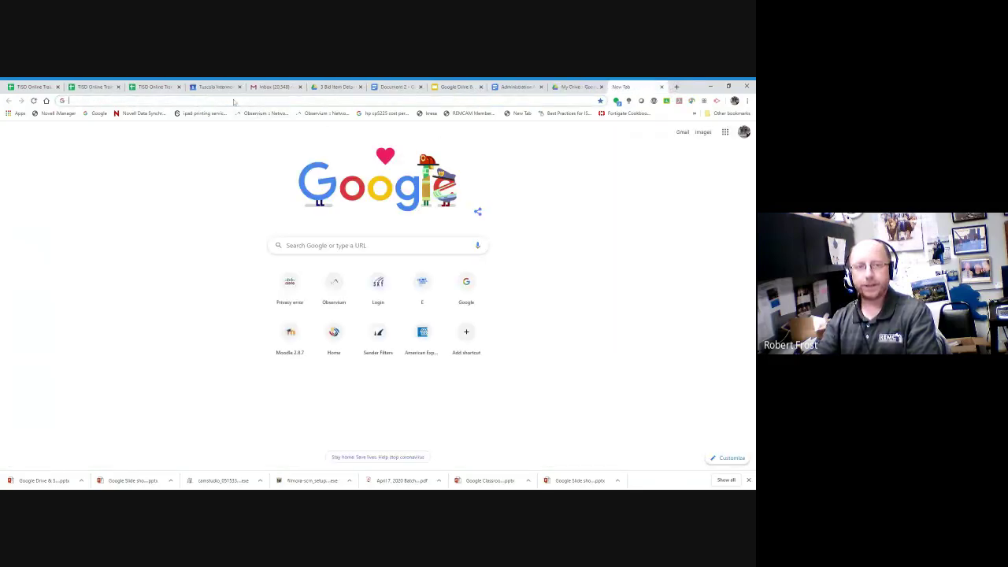
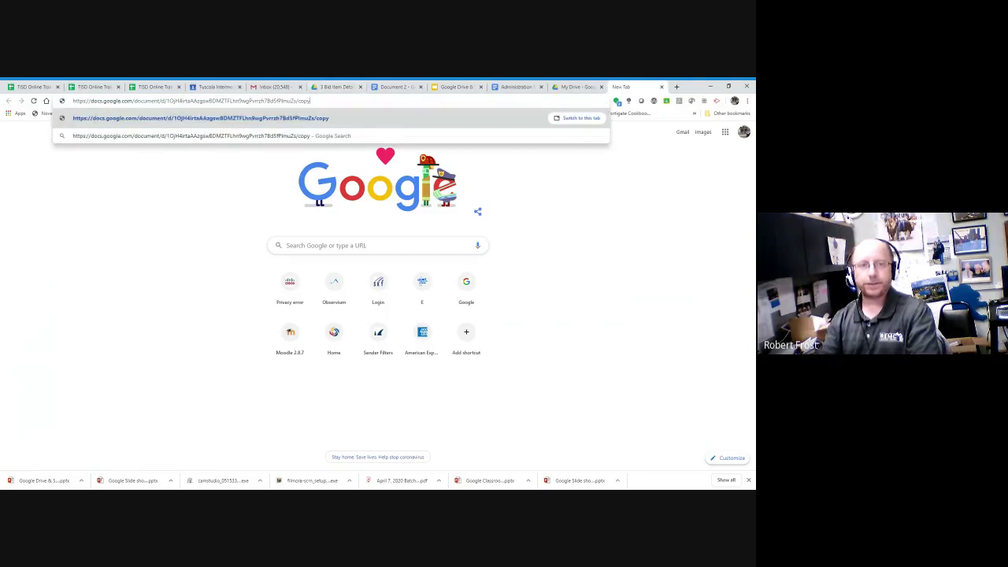
key(Return)
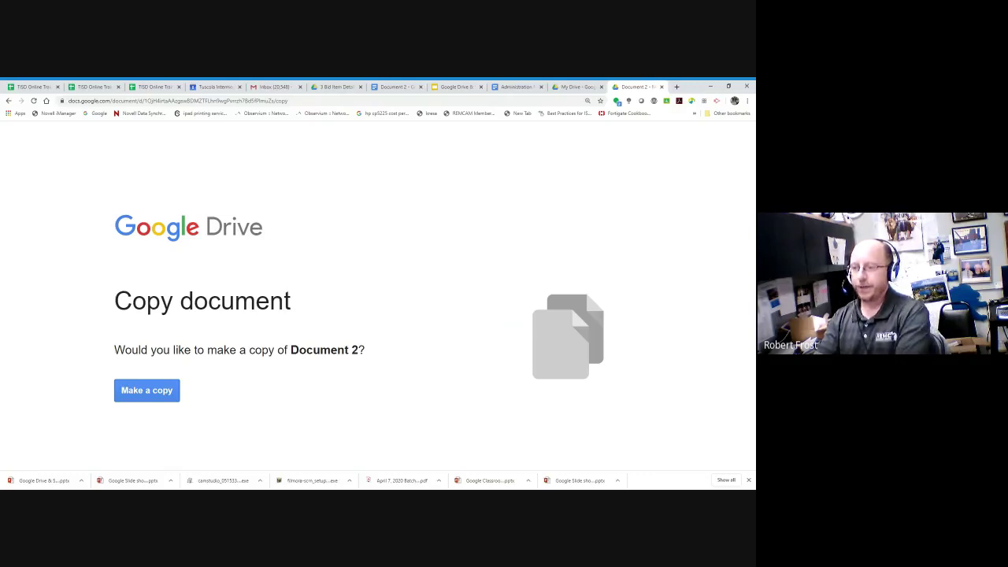
Step: Back in Document 2, delete 'copy' from the share link so it ends with a slash
click(572, 87)
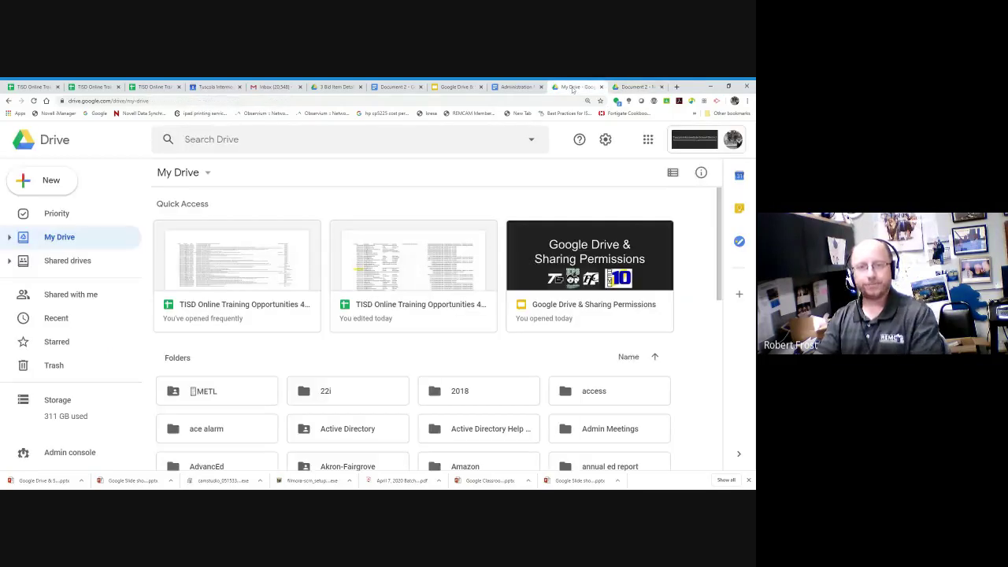
click(510, 88)
click(382, 88)
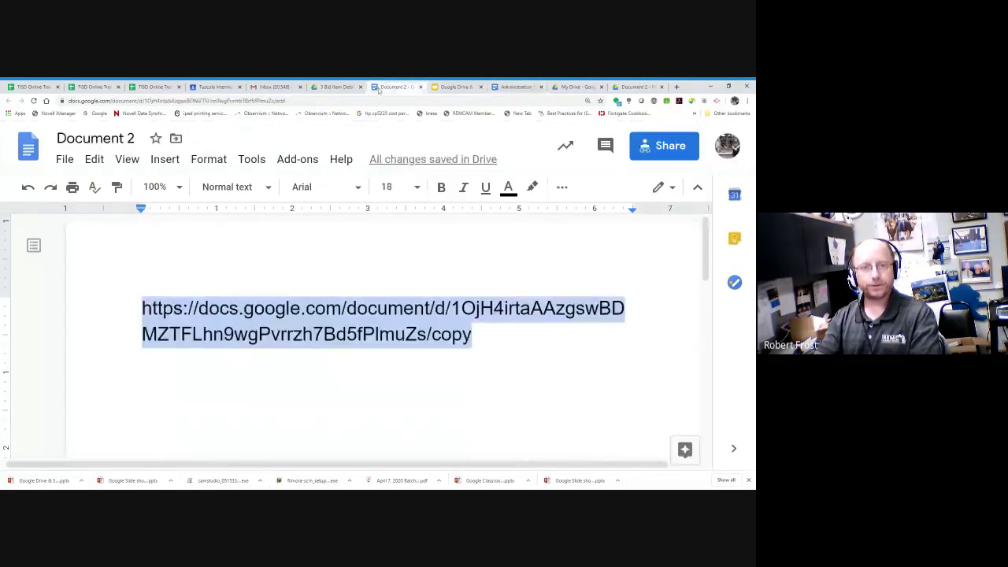
click(476, 335)
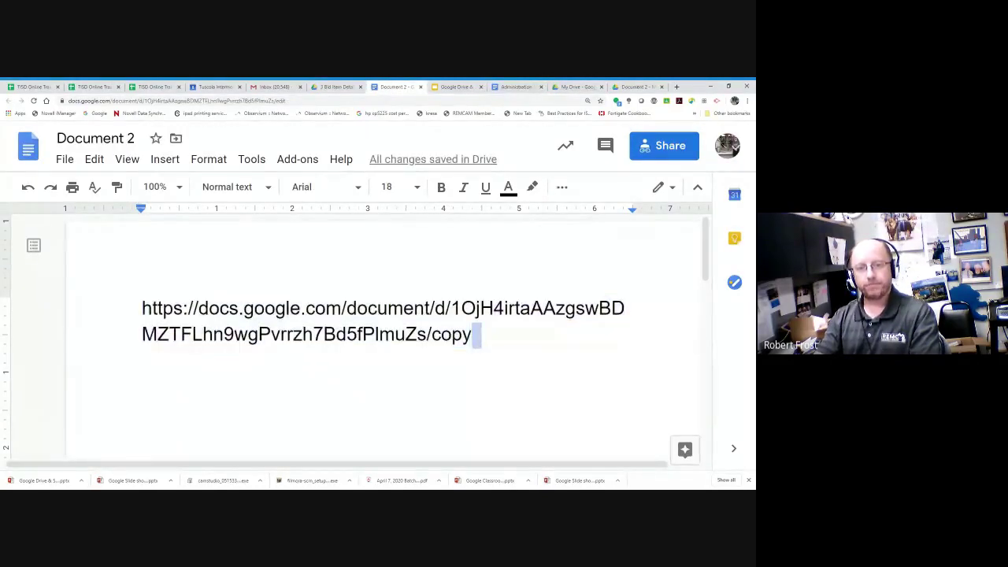
key(ctrl+shift+Left)
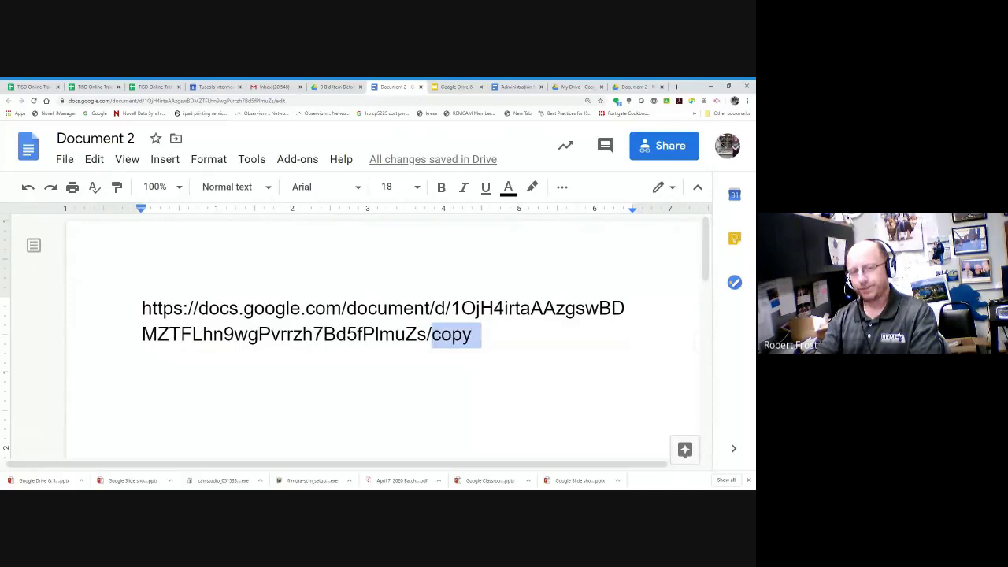
key(Right)
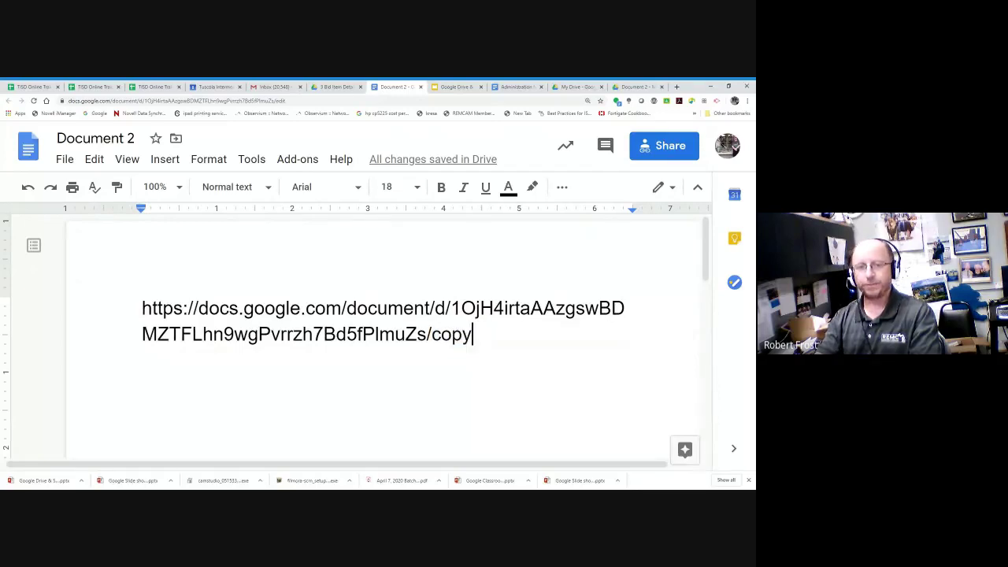
key(ctrl+shift+Left)
key(BackSpace)
key(Left)
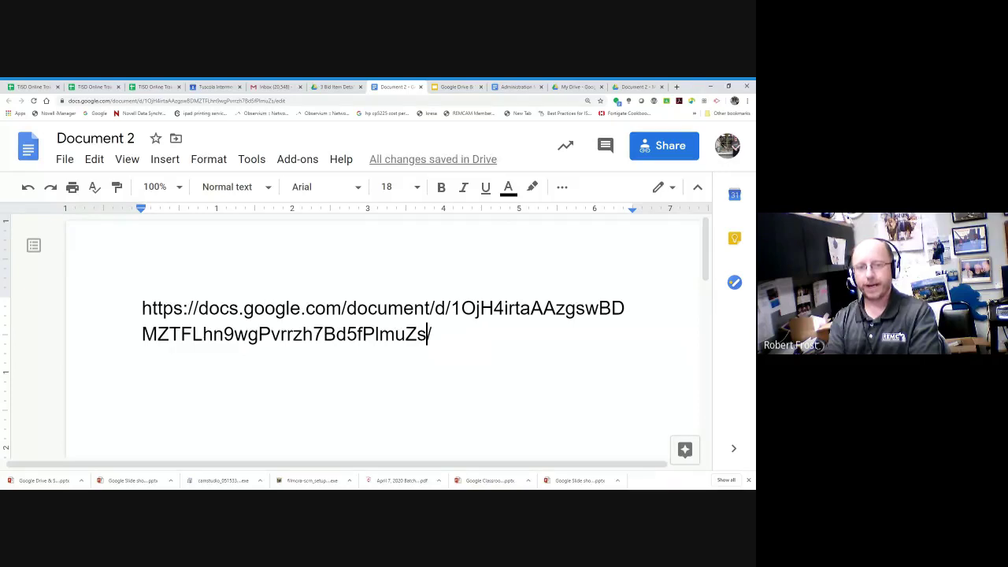
key(Right)
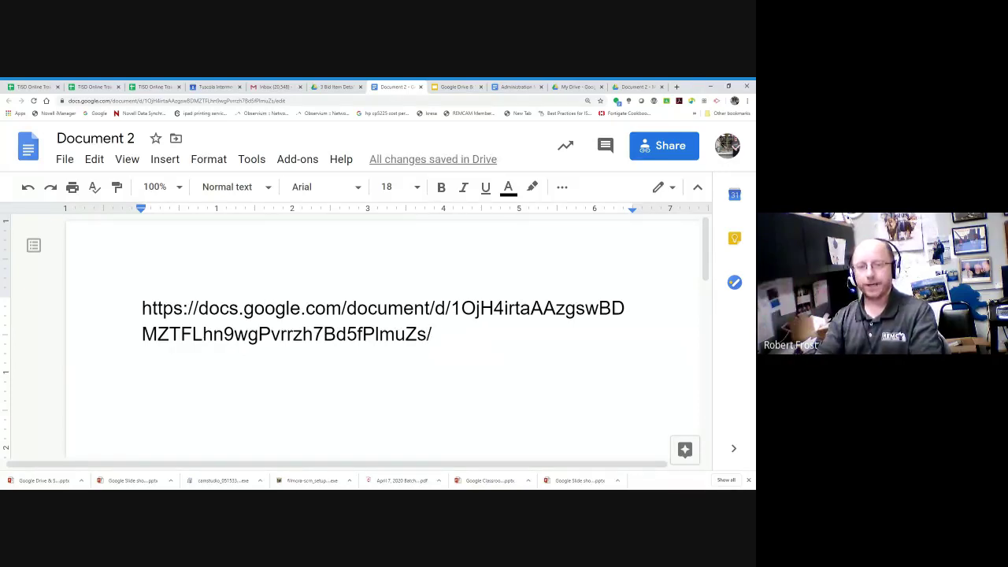
Step: Load the shortened Document 2 link in a new browser tab
key(ctrl+shift+Up)
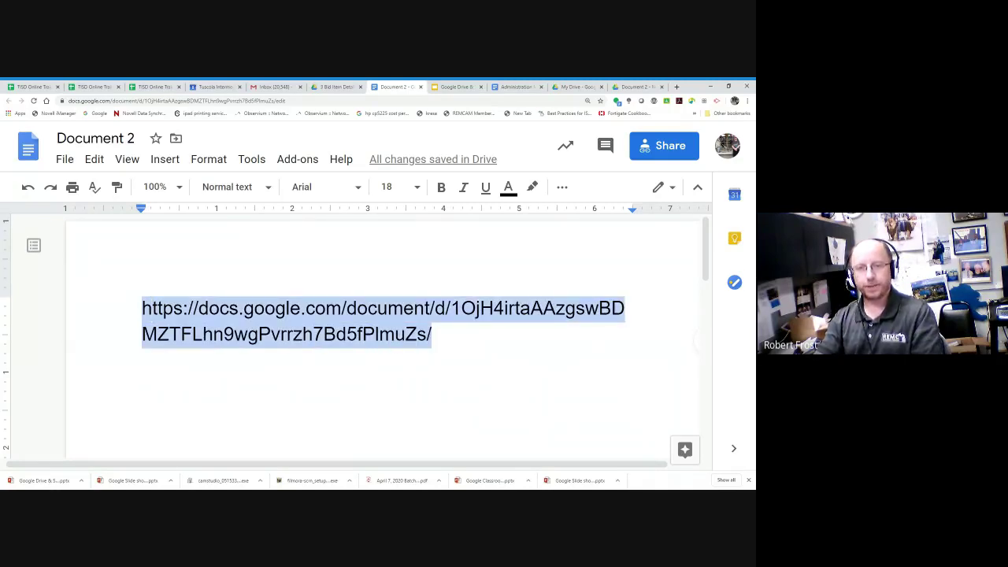
click(677, 87)
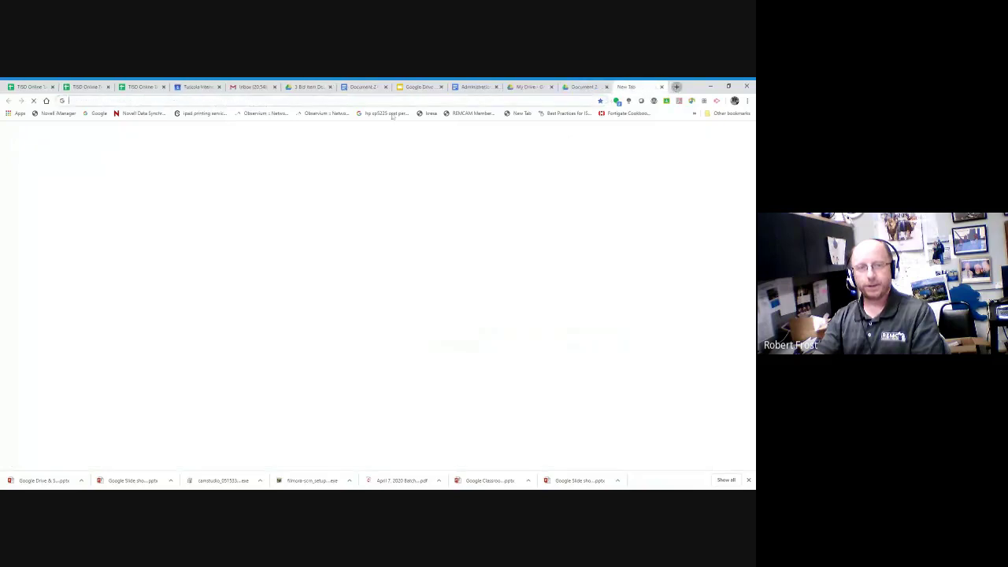
key(Return)
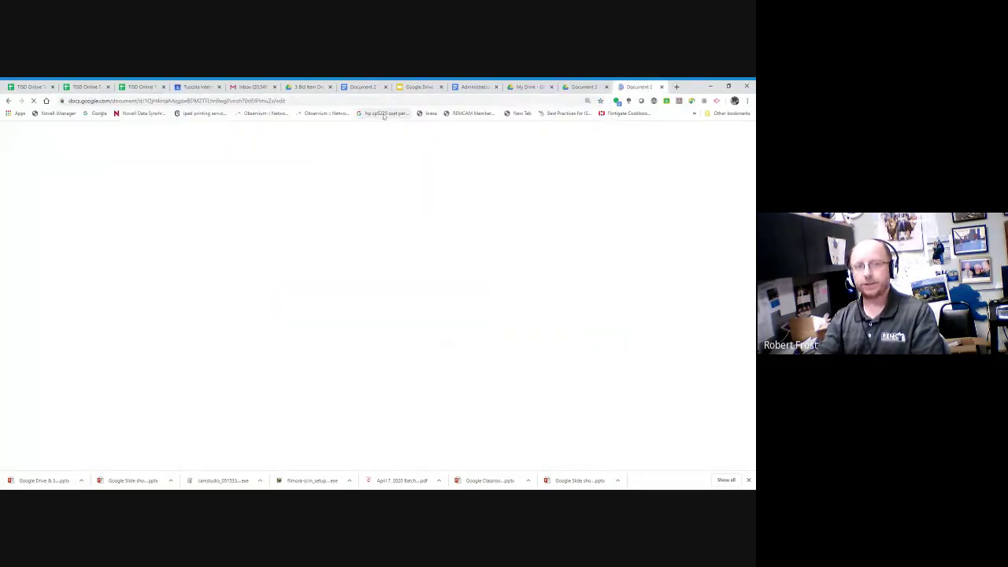